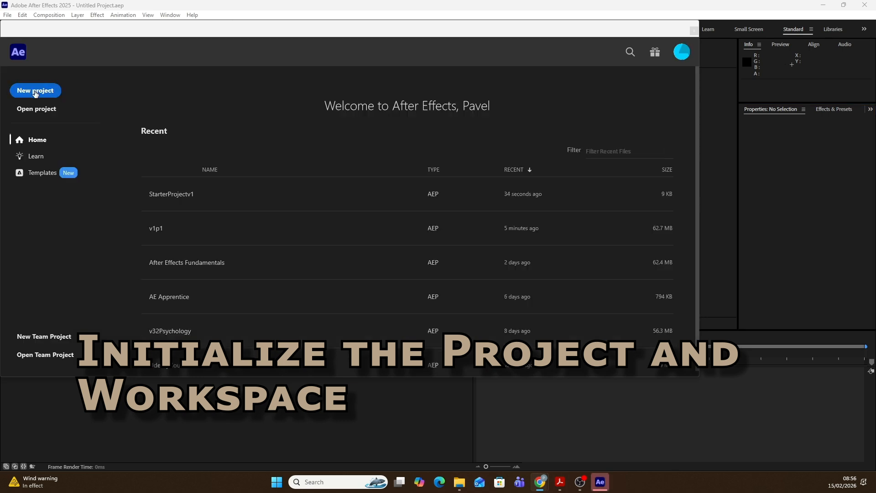
Step: Create a new project, switch to the Standard workspace, and reset it to its saved layout
click(36, 94)
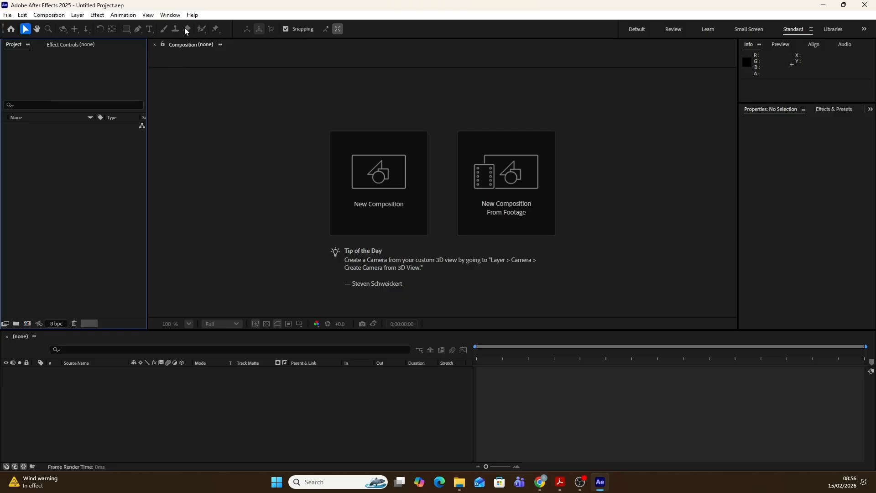
click(172, 16)
mouse_move(181, 27)
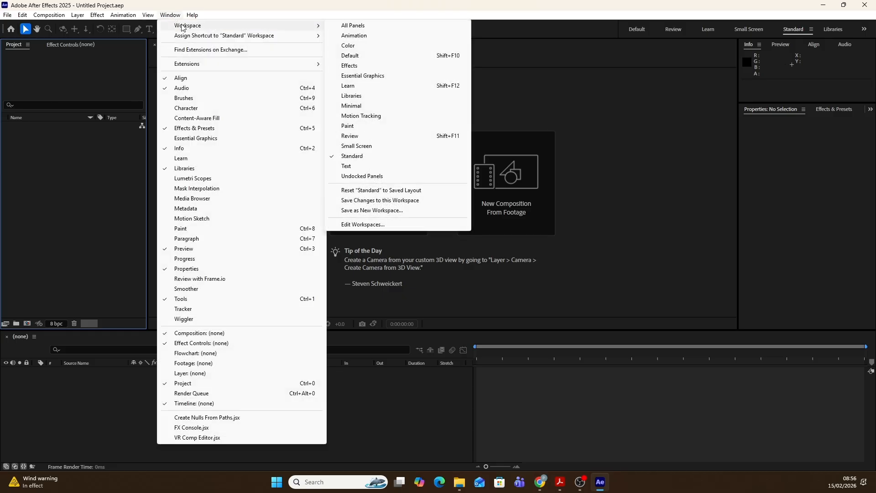
click(359, 157)
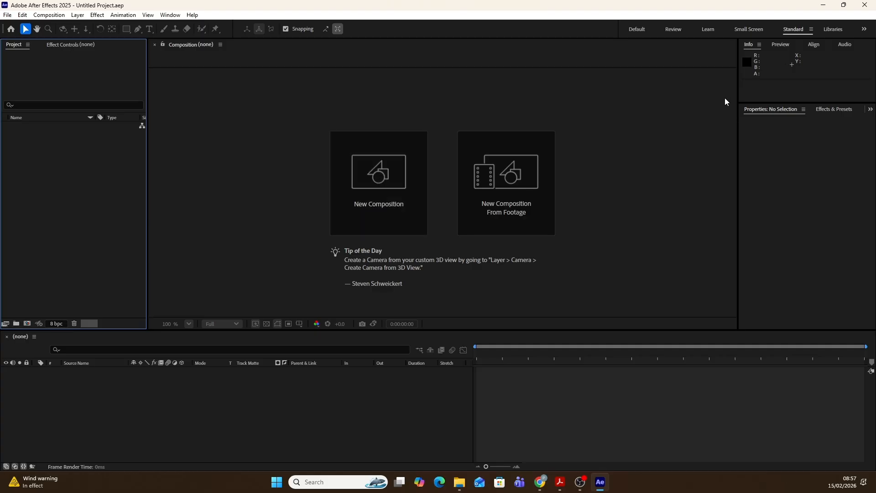
click(811, 32)
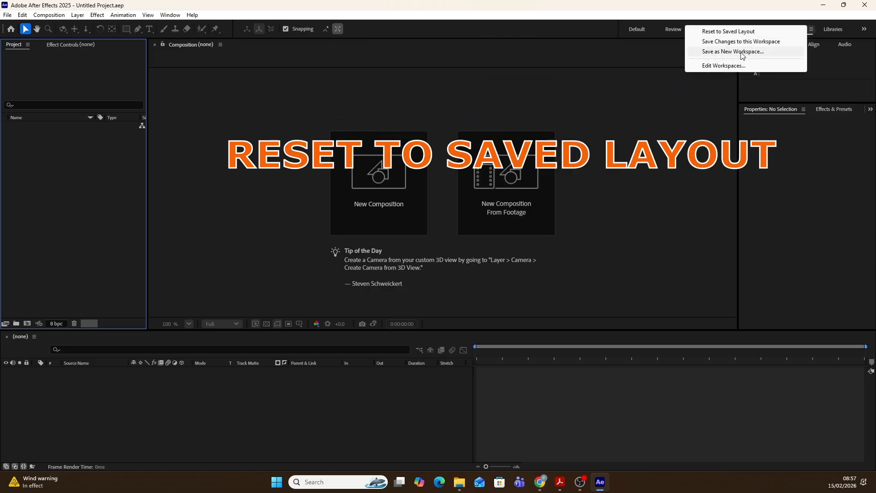
click(744, 31)
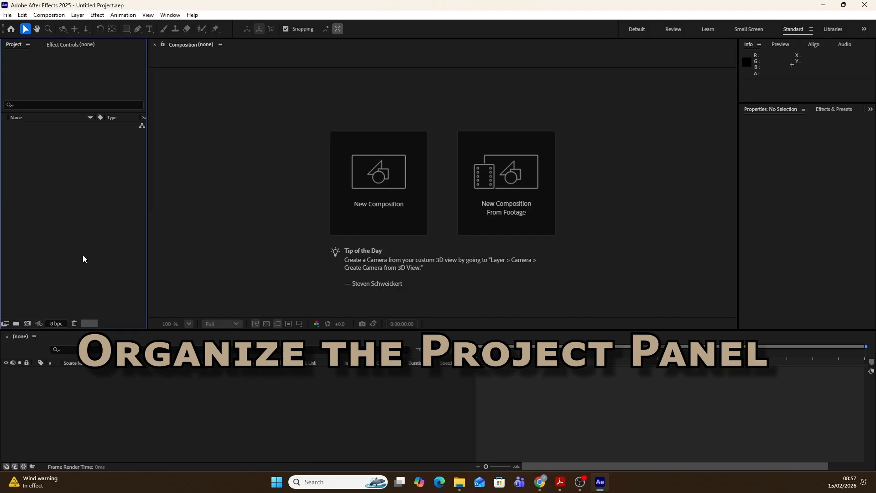
Step: Create two project folders named Sources and Comps
click(16, 323)
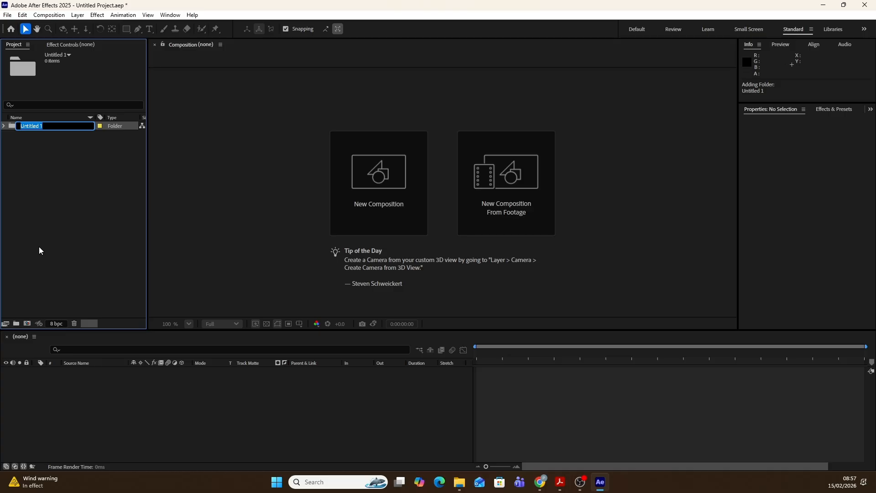
text(Sources)
click(31, 184)
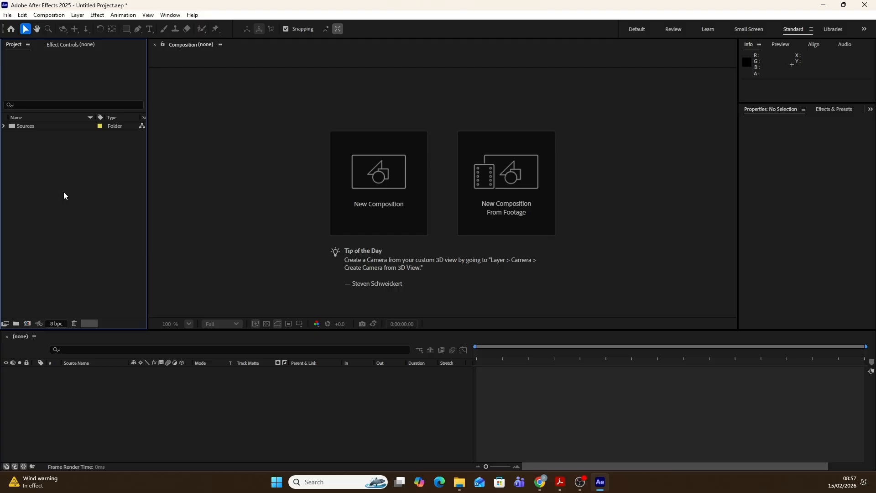
click(16, 323)
text(Comps)
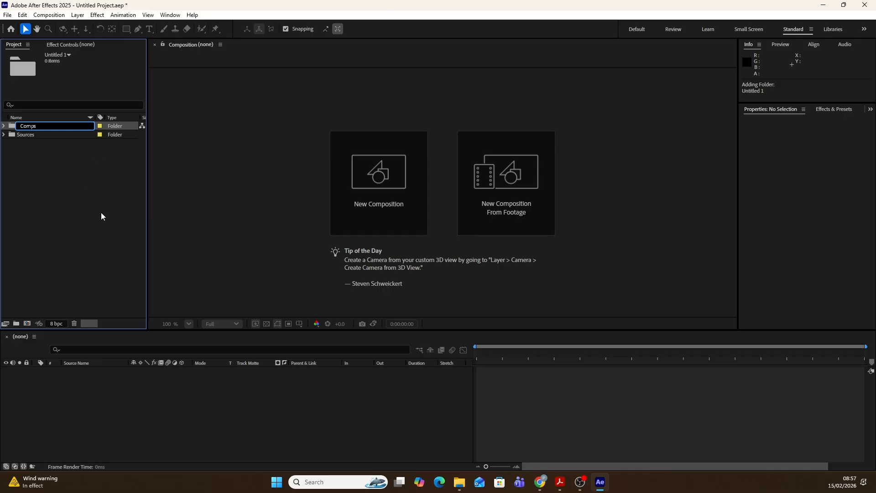
click(100, 213)
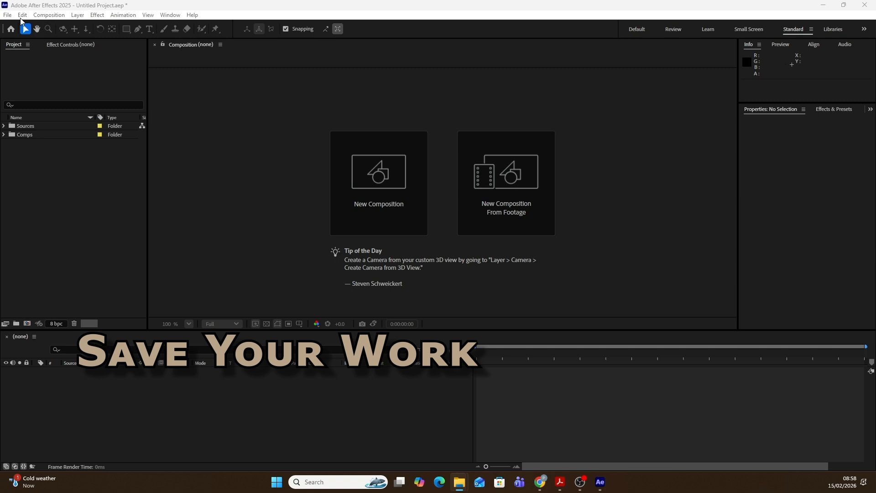
Step: Save the project as Starter Project v1 in the Lesson 1. Part 1 folder
click(9, 16)
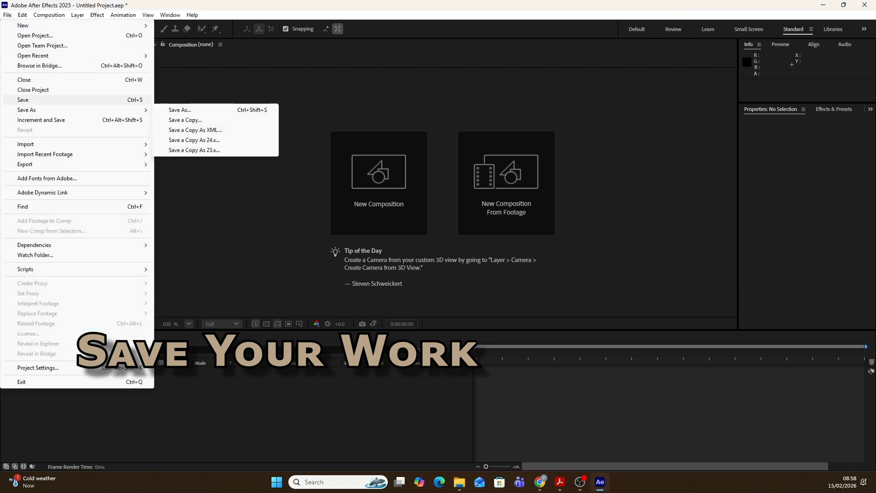
click(104, 440)
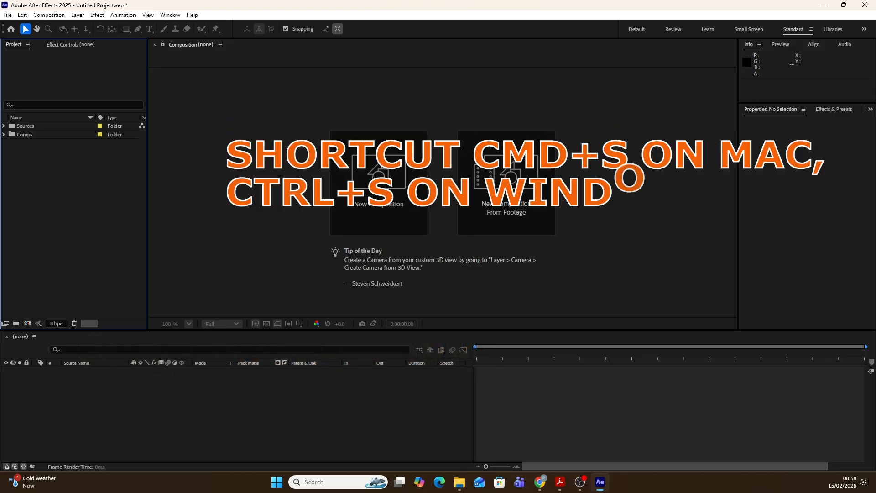
click(8, 15)
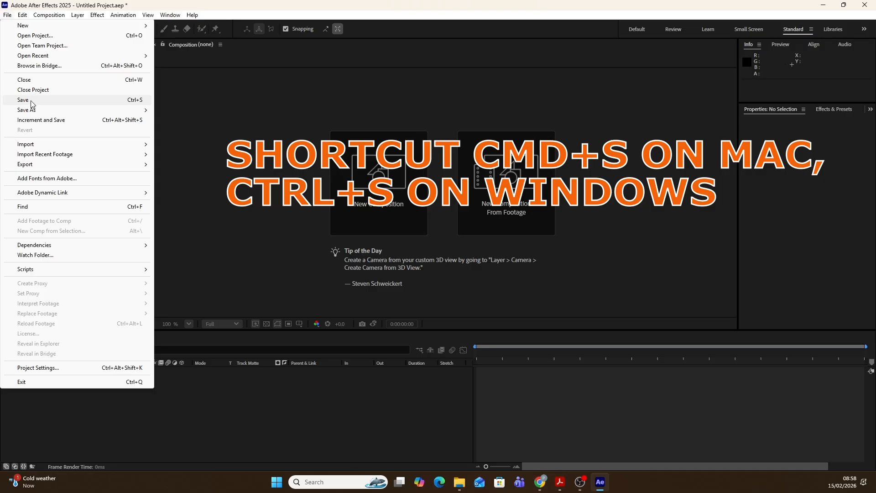
click(25, 100)
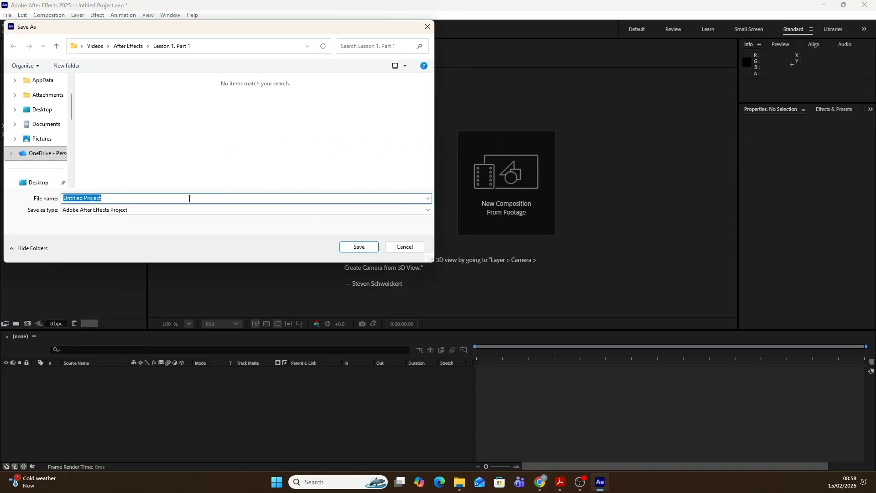
text(Starter Prok)
key(BackSpace)
text(ject v1)
click(356, 247)
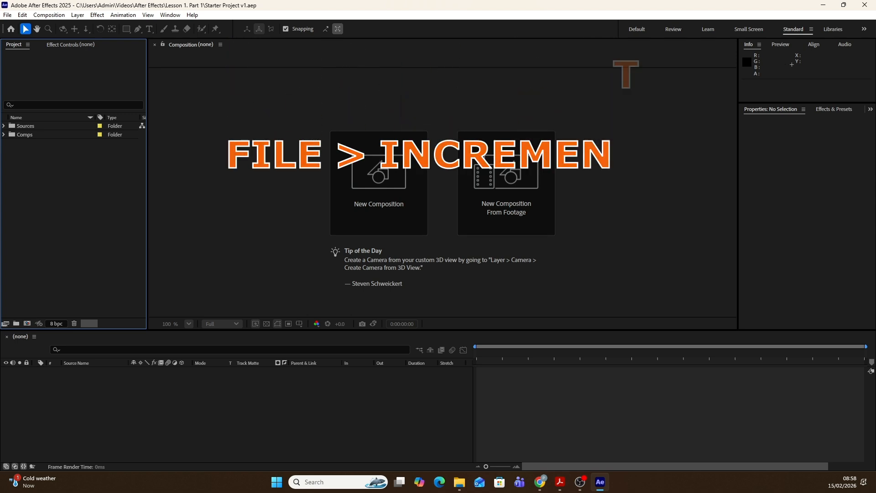
key(alt+Tab)
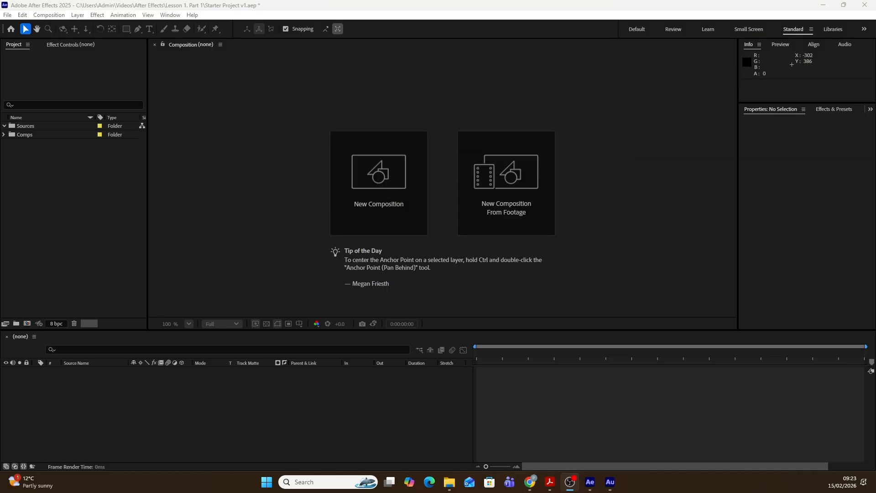
key(alt+Tab)
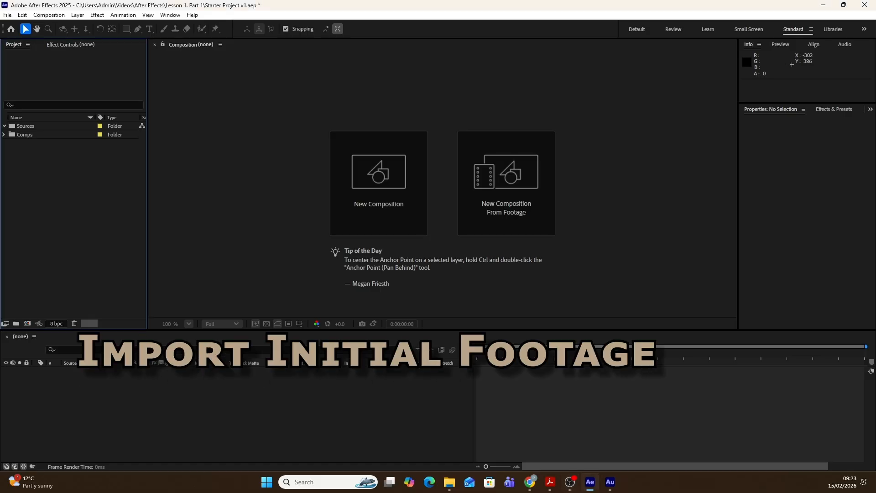
Step: Import the Bee no bg image as footage into the Sources folder
click(43, 128)
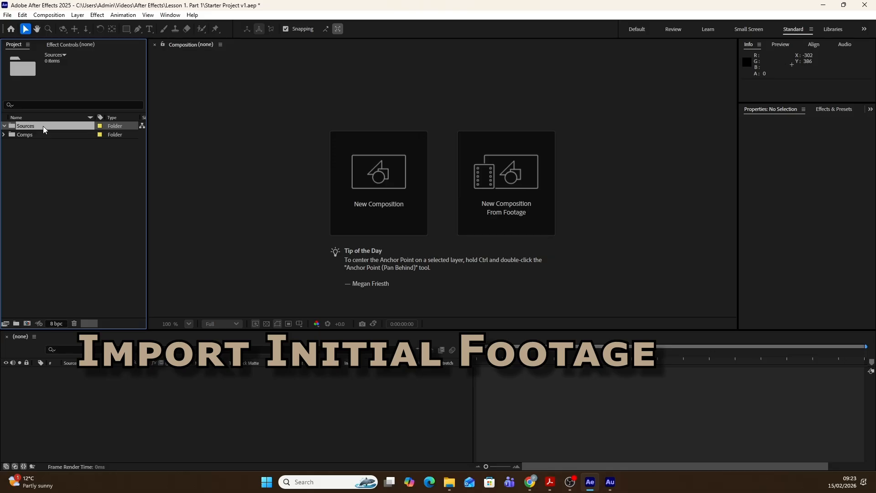
click(7, 14)
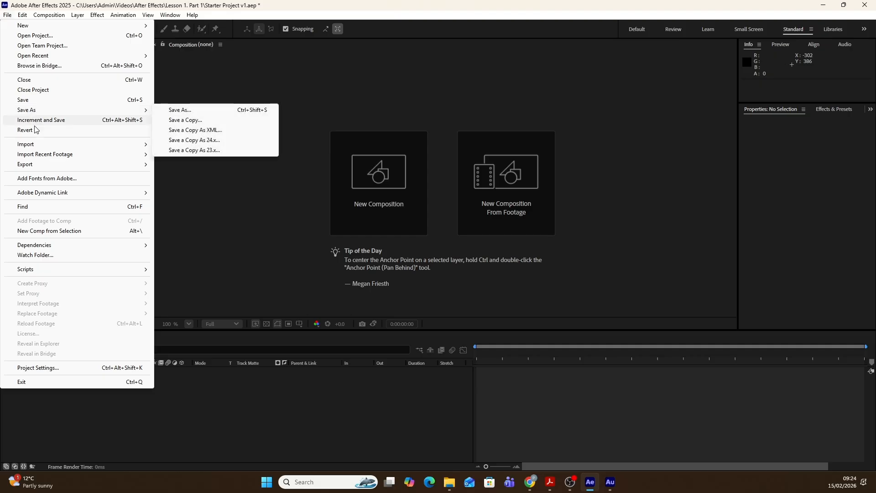
mouse_move(34, 145)
click(180, 142)
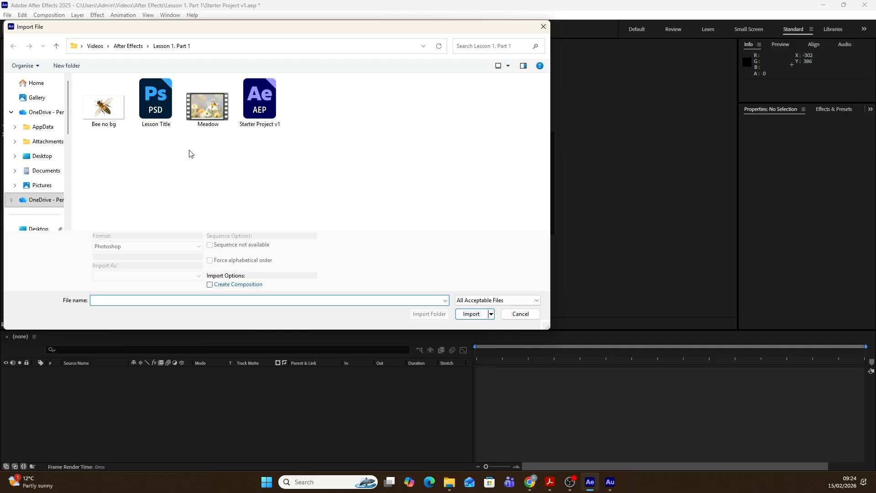
click(98, 113)
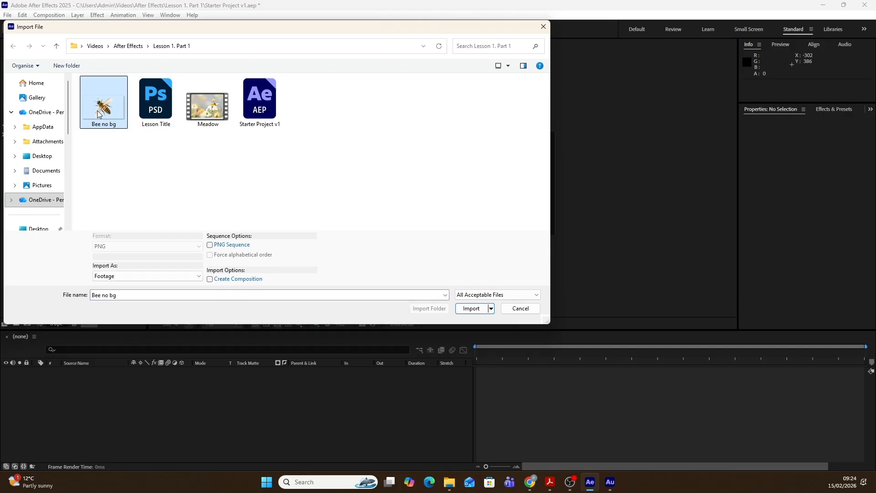
click(471, 308)
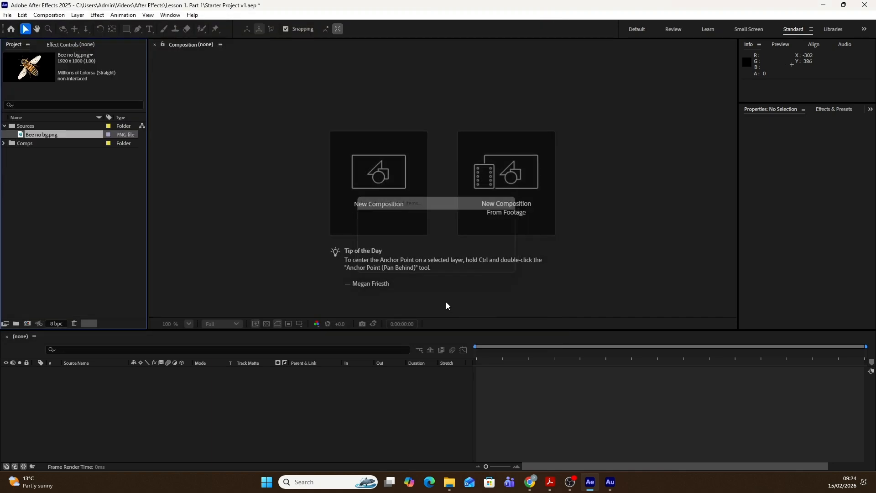
Step: Import the Meadow video as footage and move it into the Sources folder
click(81, 217)
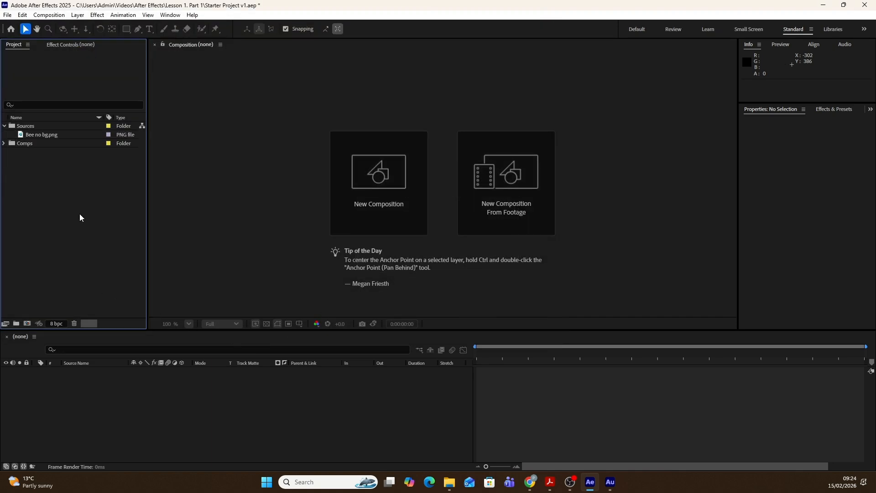
key(ctrl+i)
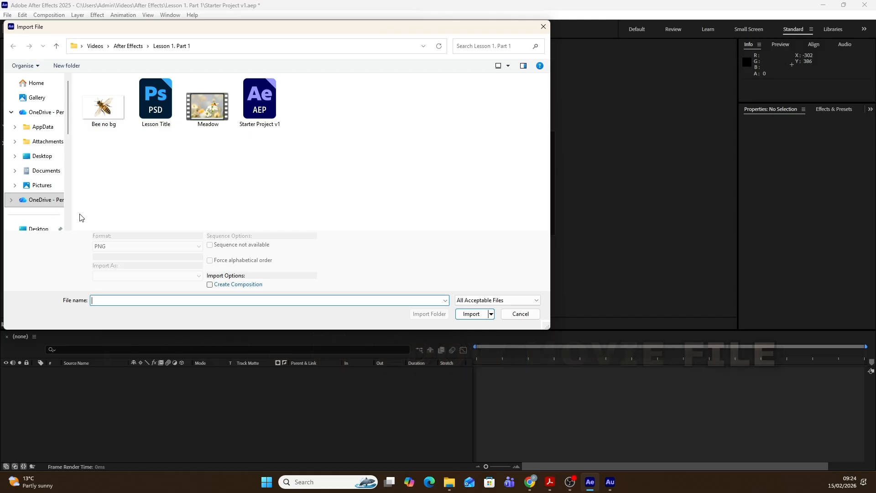
click(211, 126)
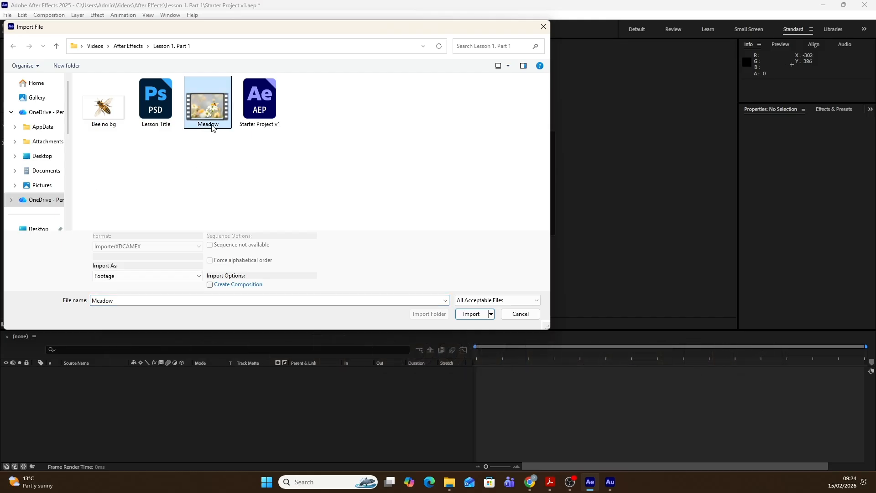
click(470, 314)
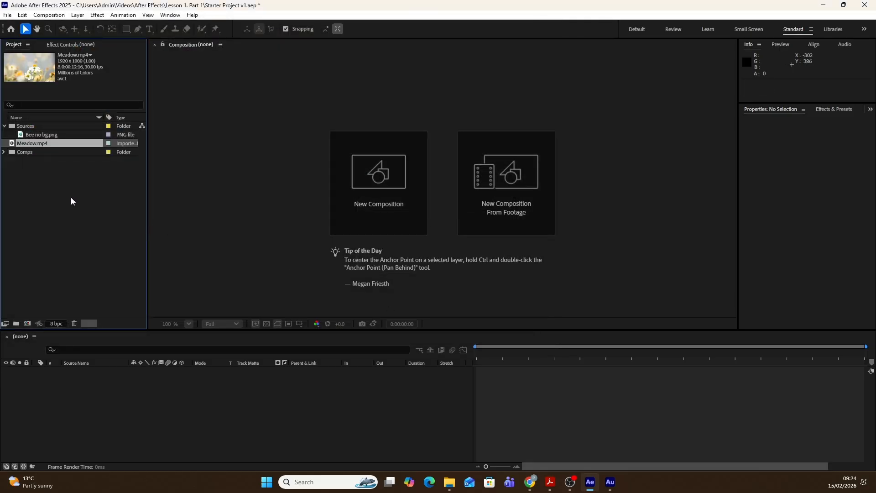
drag(47, 144, 46, 132)
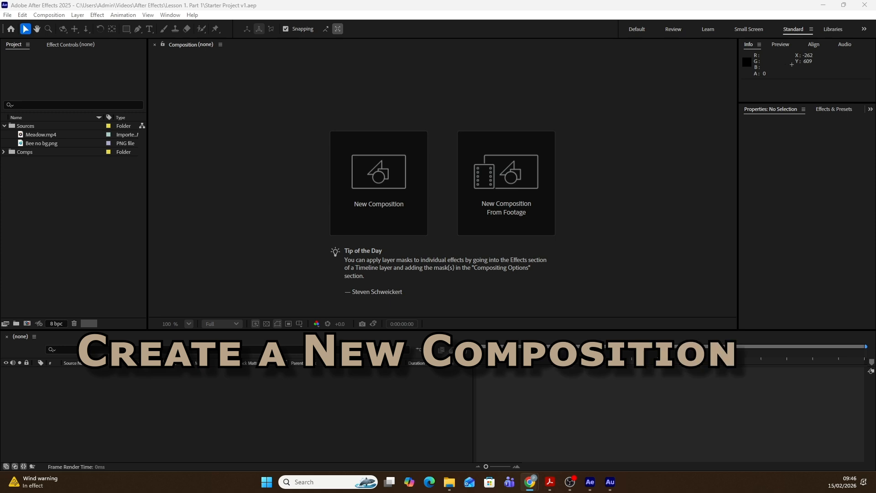
Step: Start a new composition in the Comps folder with the HD 1920x1080 29.97 fps preset
click(38, 154)
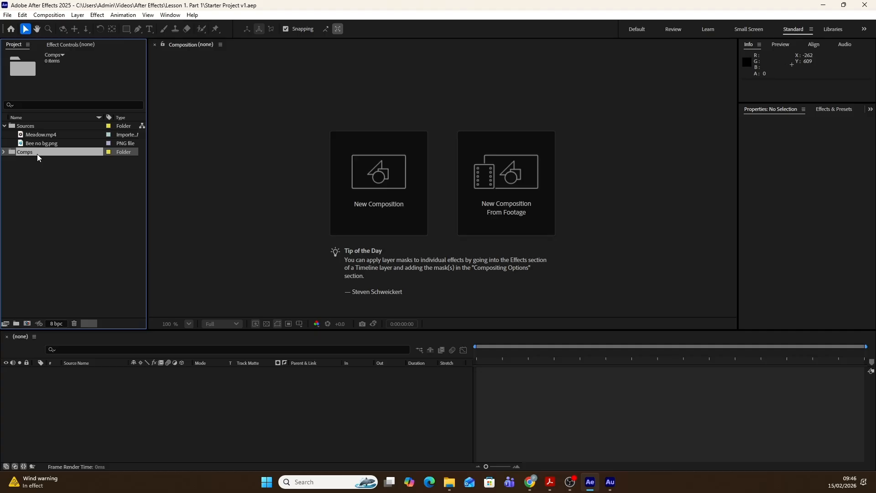
click(49, 15)
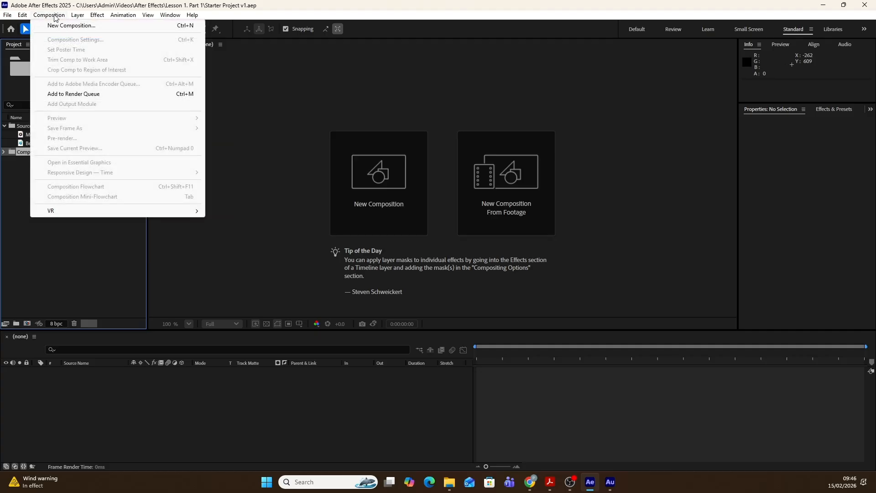
click(64, 26)
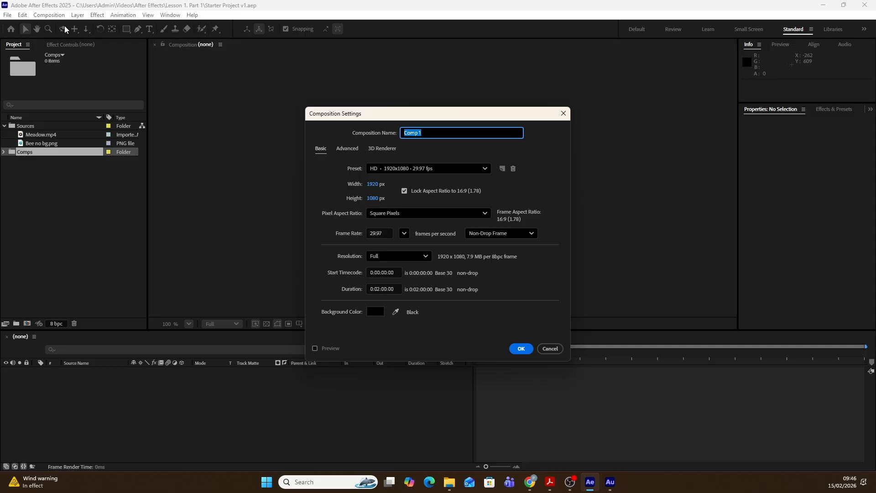
click(486, 169)
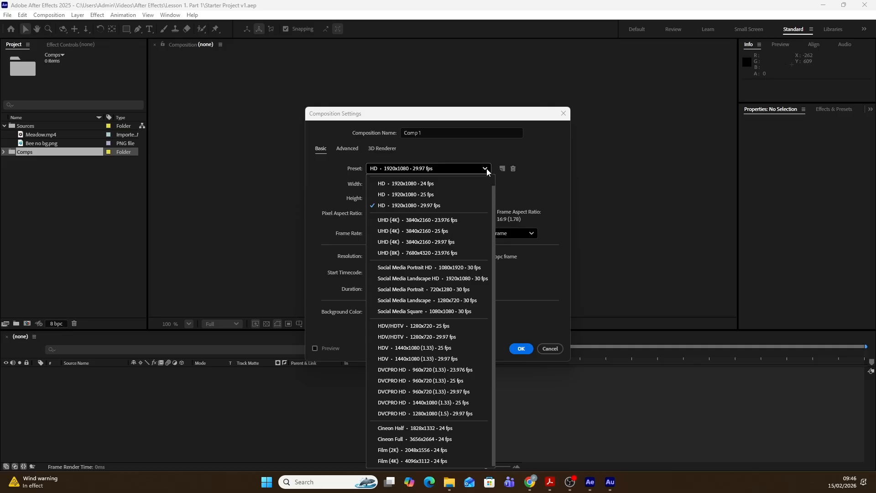
click(488, 168)
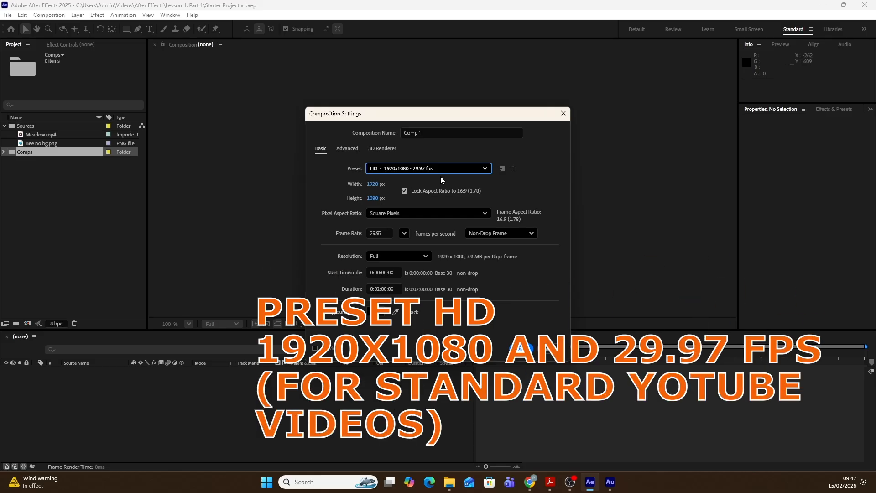
Step: Create the composition with a duration of 0:00:05:00 and narrow the Project panel to enlarge the composition area
click(381, 286)
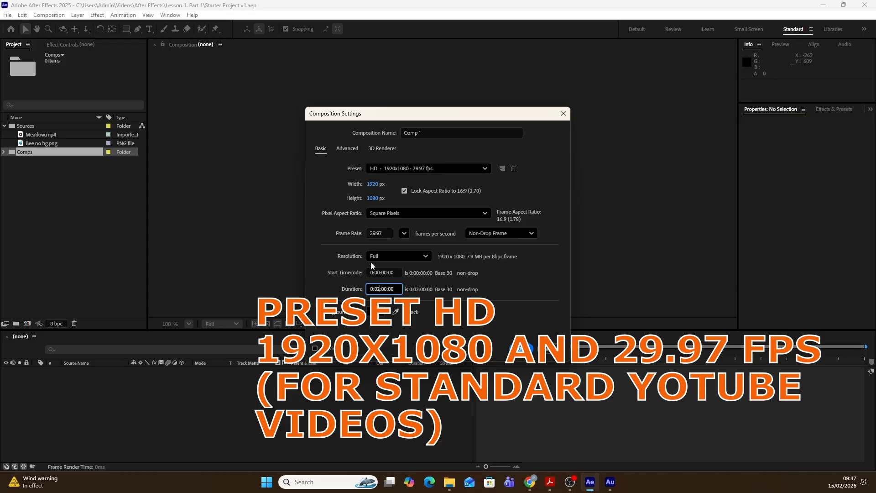
text(0)
key(BackSpace)
key(BackSpace)
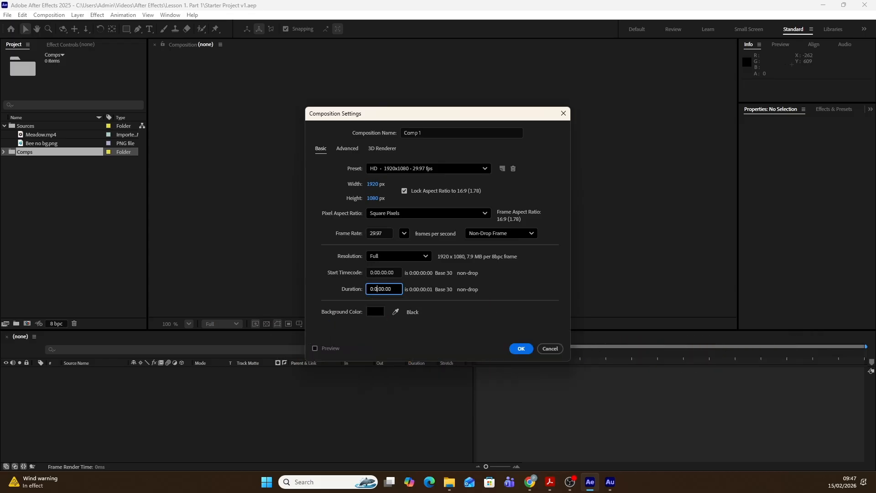
text(05)
click(520, 349)
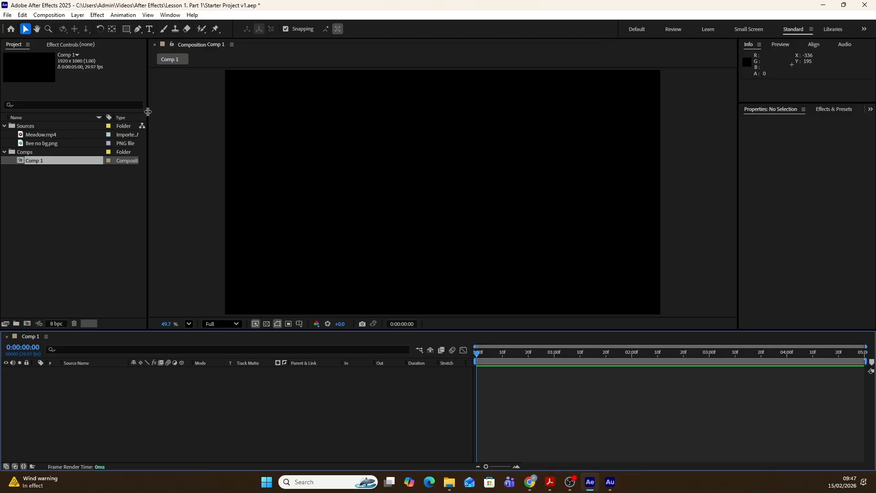
drag(148, 111, 119, 124)
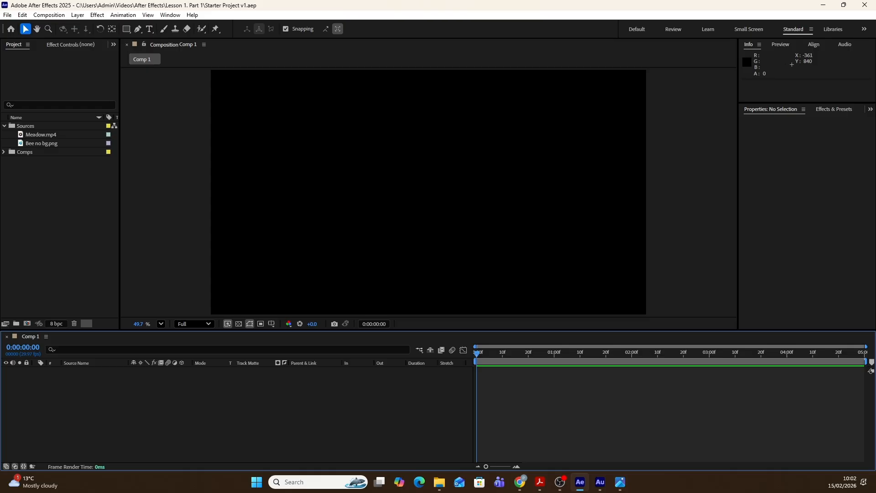
Step: Try placing Meadow.mp4 freely in the composition view and moving it to about 779, 359, and delete the layer
click(50, 134)
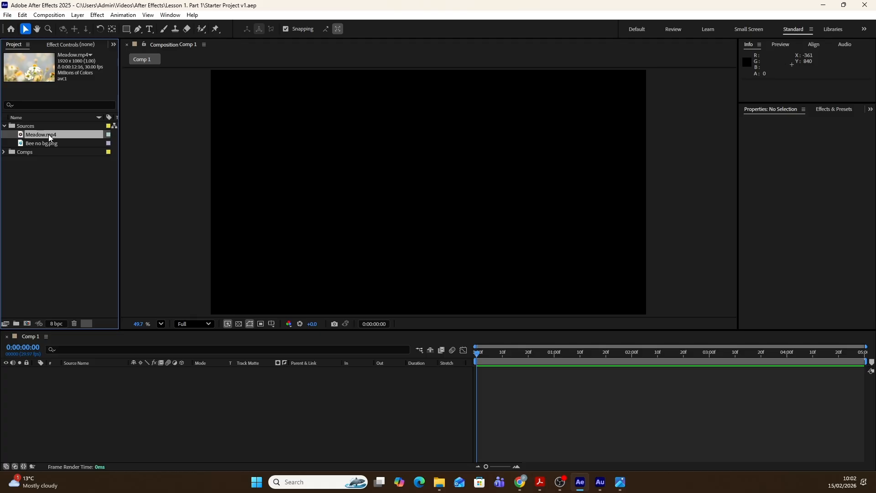
drag(49, 134, 428, 187)
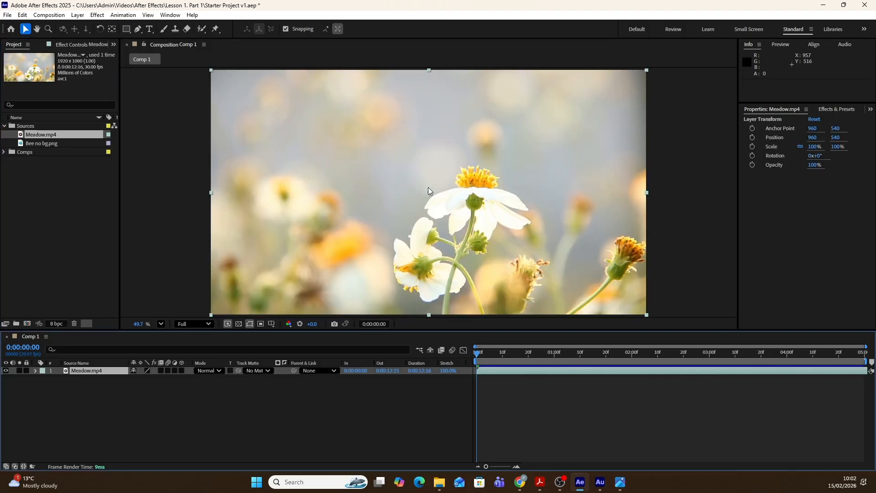
click(392, 198)
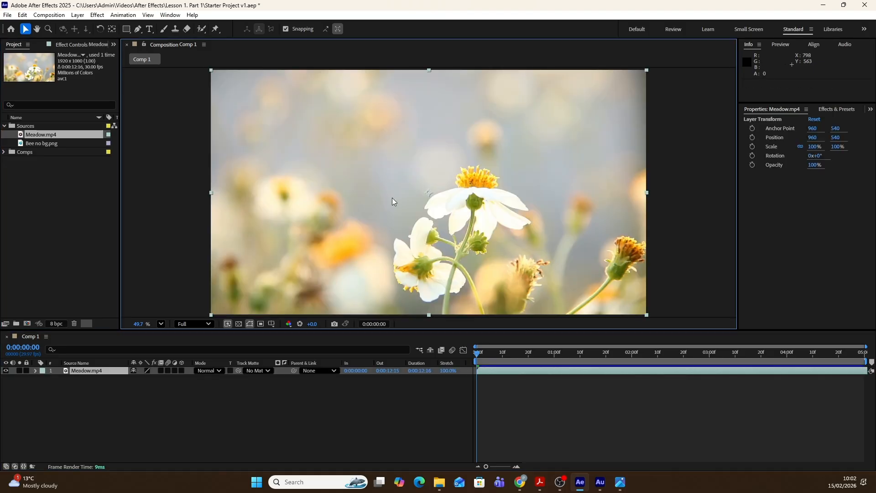
drag(392, 199, 403, 173)
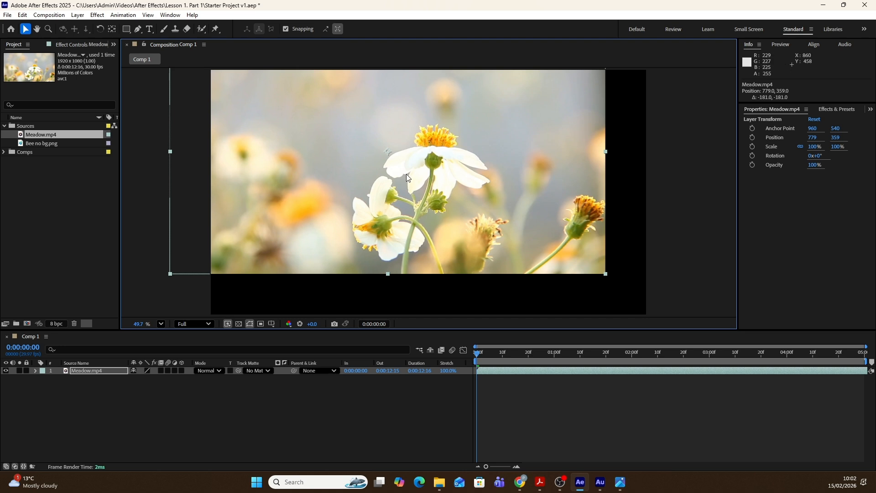
key(Delete)
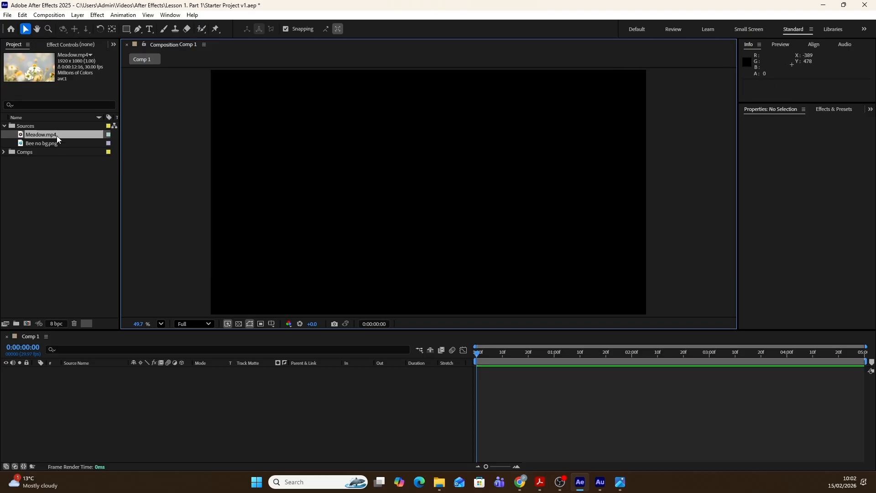
Step: Add Meadow.mp4 to the Comp 1 timeline as a centred layer and lock it
drag(56, 135, 68, 392)
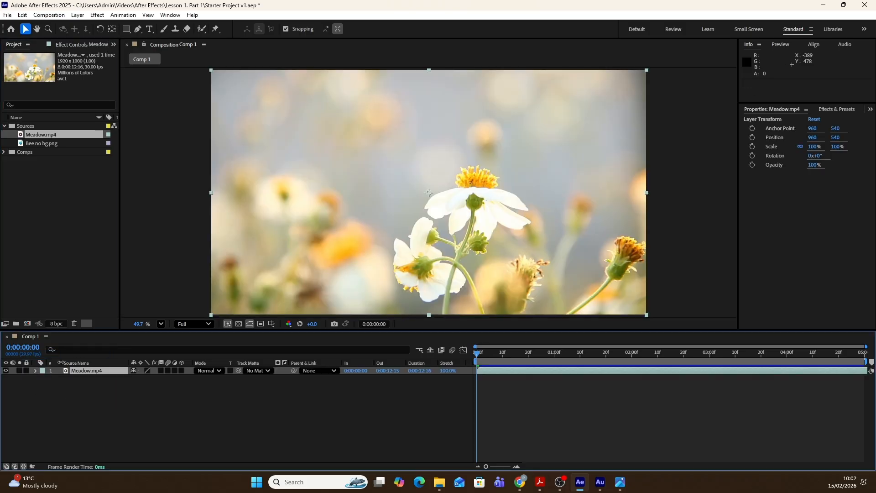
click(26, 370)
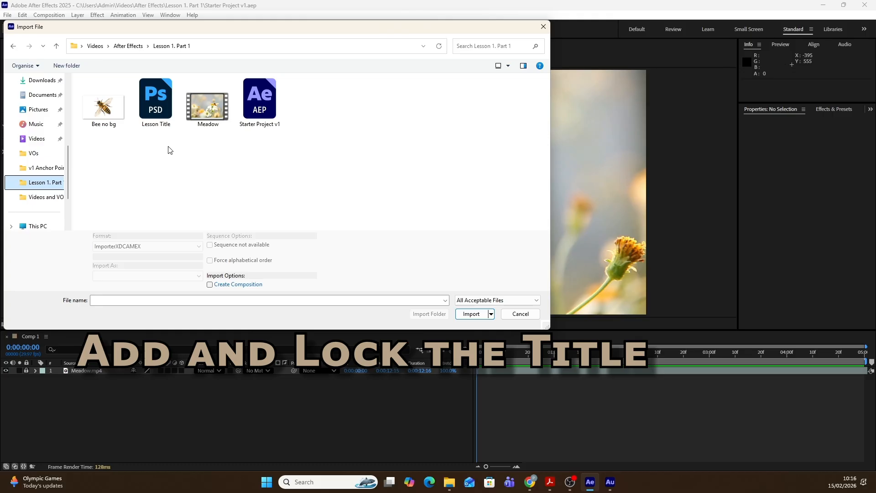
Step: Import the Lesson Title Photoshop file as Composition - Retain Layer Sizes with editable layer styles
click(159, 116)
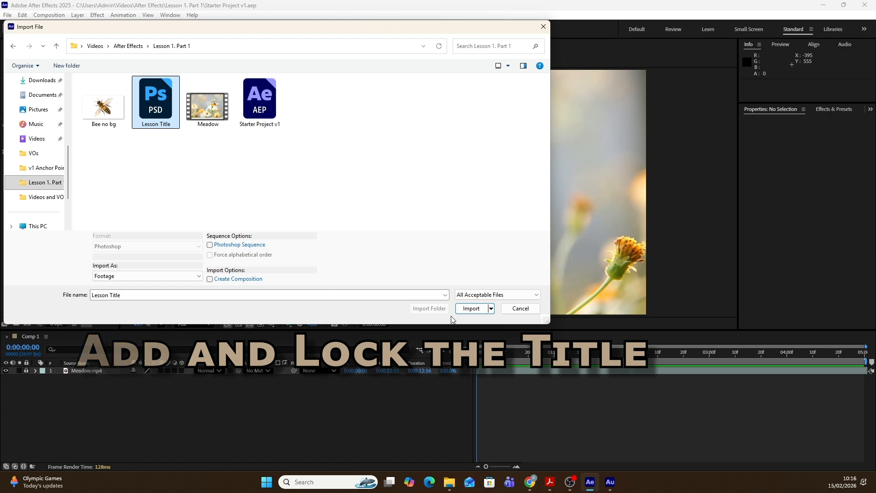
click(463, 308)
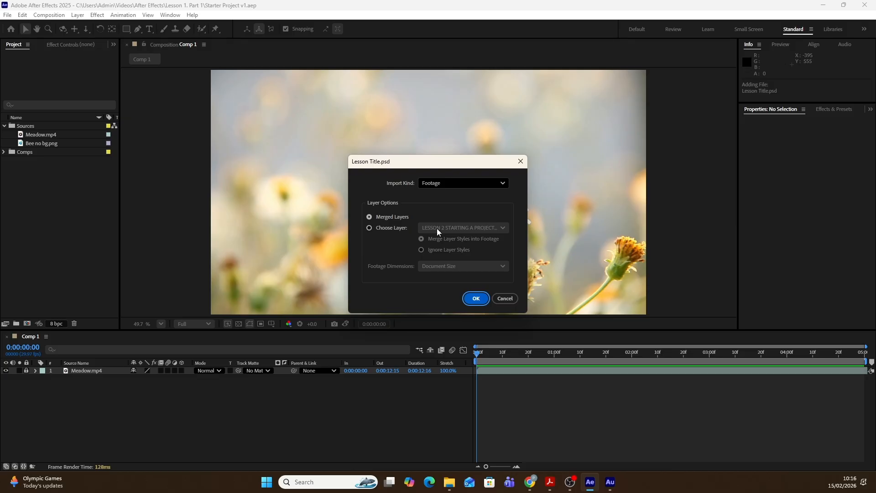
click(503, 184)
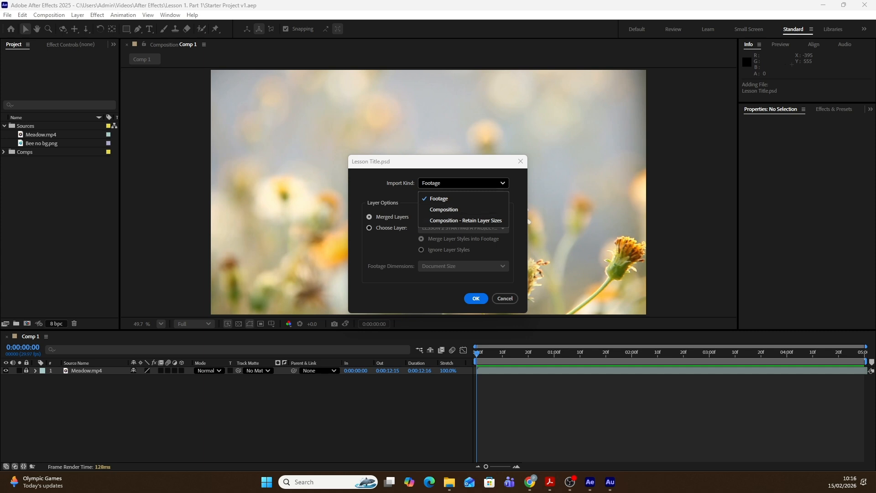
click(441, 221)
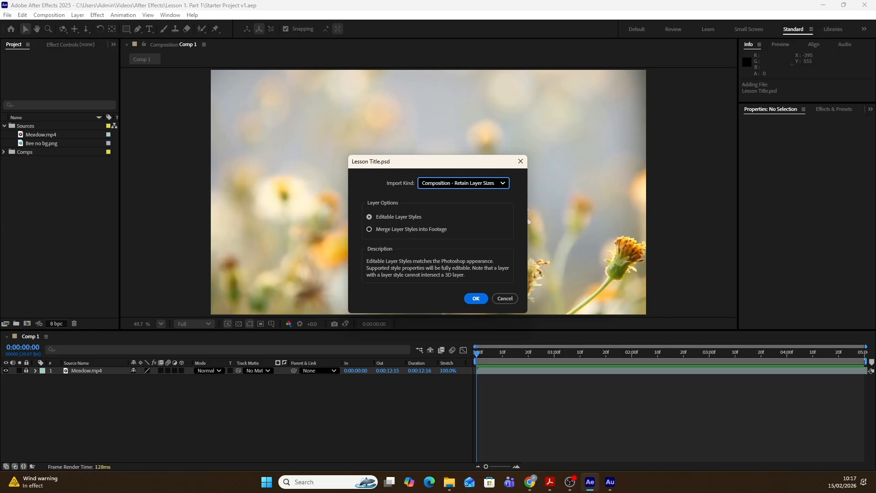
click(477, 299)
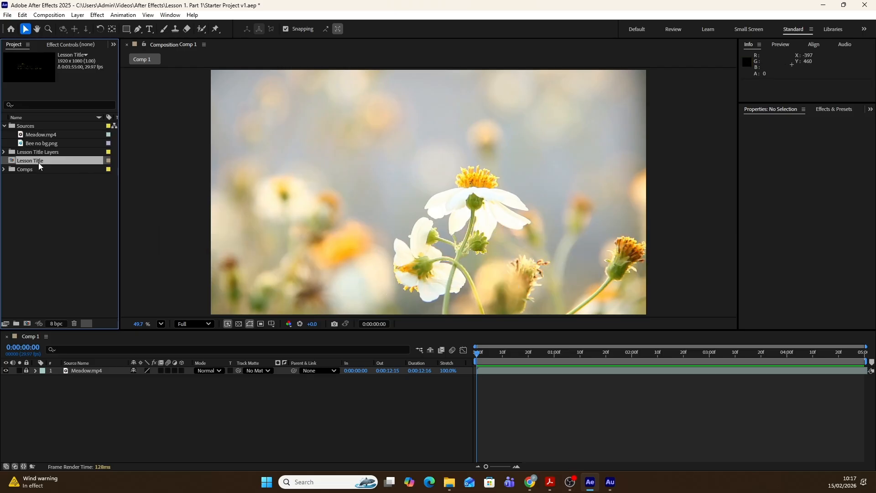
Step: Add the Lesson Title composition to Comp 1 above the meadow, preview it and return to the first frame
key(ctrl+slash)
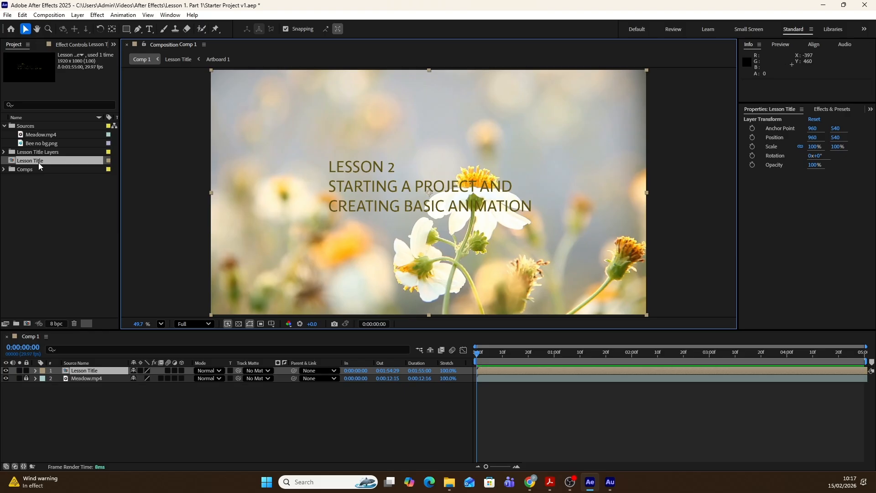
key(space)
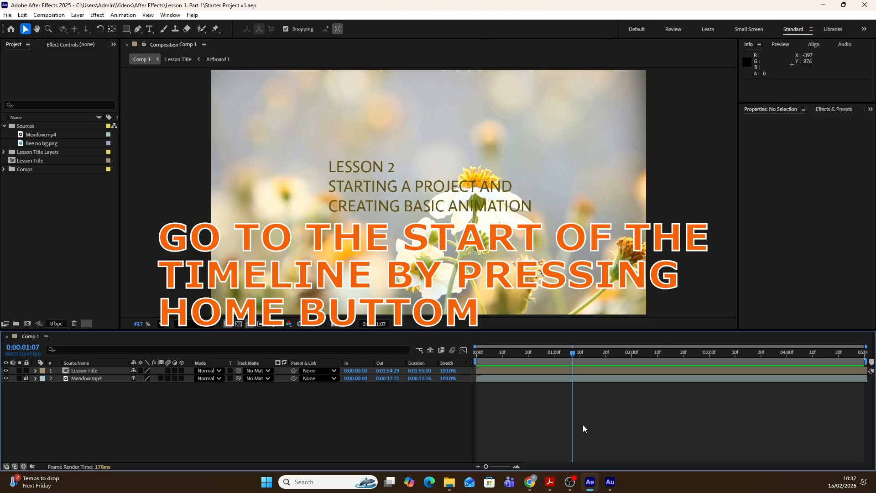
key(Home)
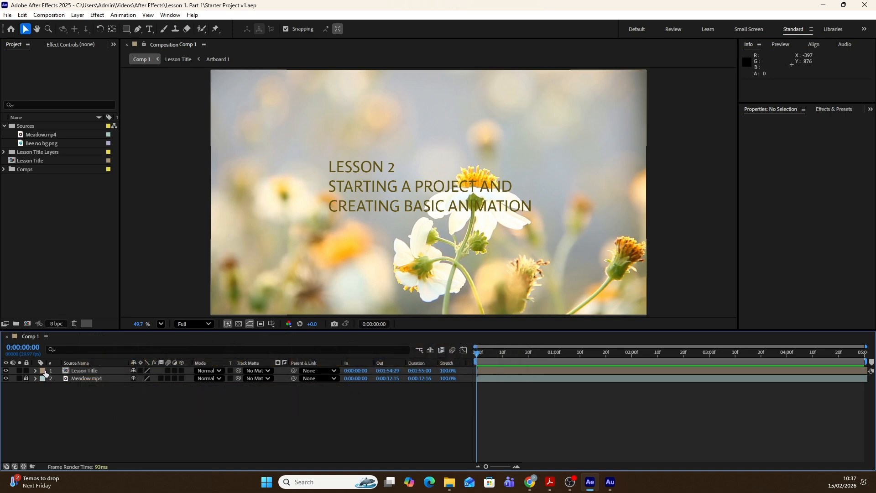
Step: Expand the Lesson Title layer in the timeline to show all its Transform properties
click(26, 371)
click(35, 371)
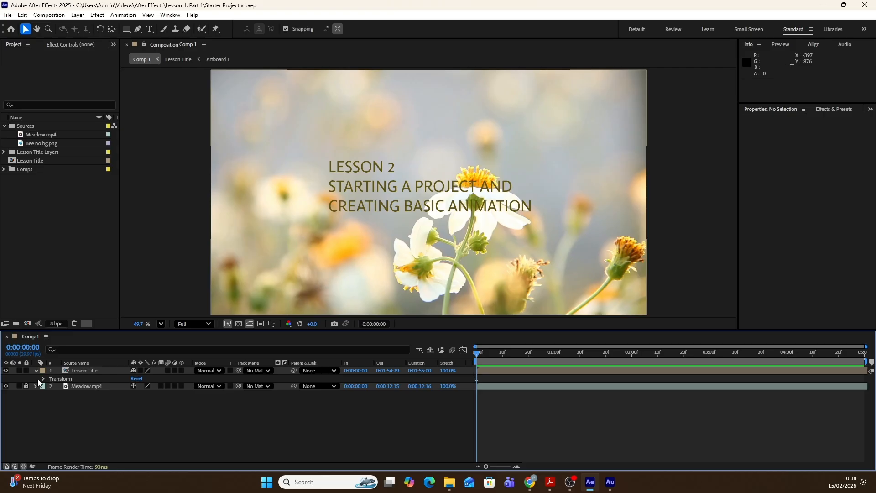
click(42, 379)
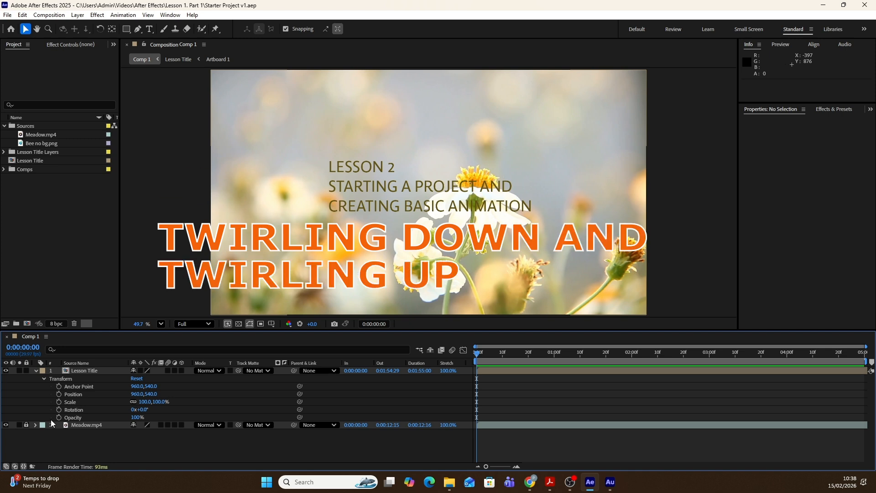
click(42, 377)
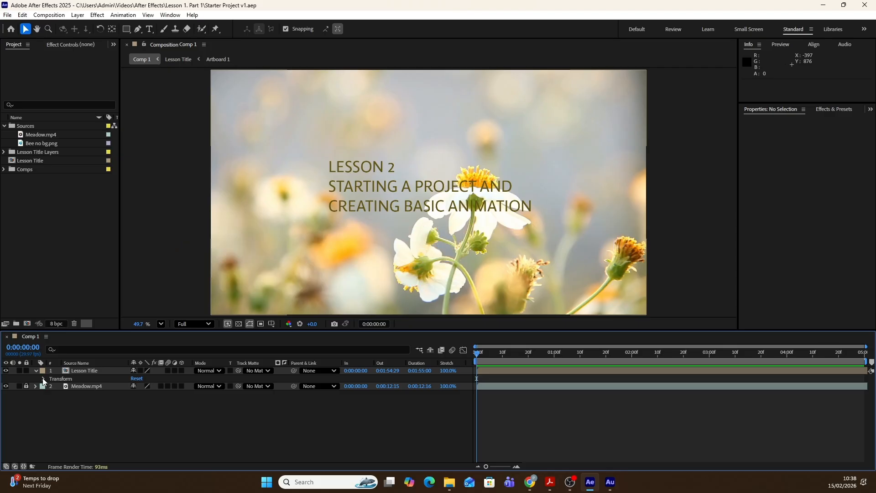
click(42, 378)
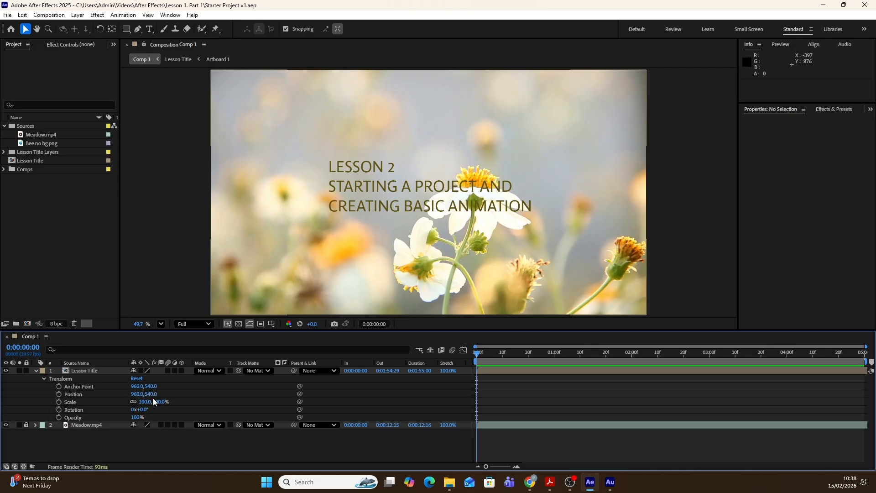
Step: Set the Lesson Title layer's anchor point to about 1041.9, 521 and its position to 1500, 900
drag(137, 394, 118, 392)
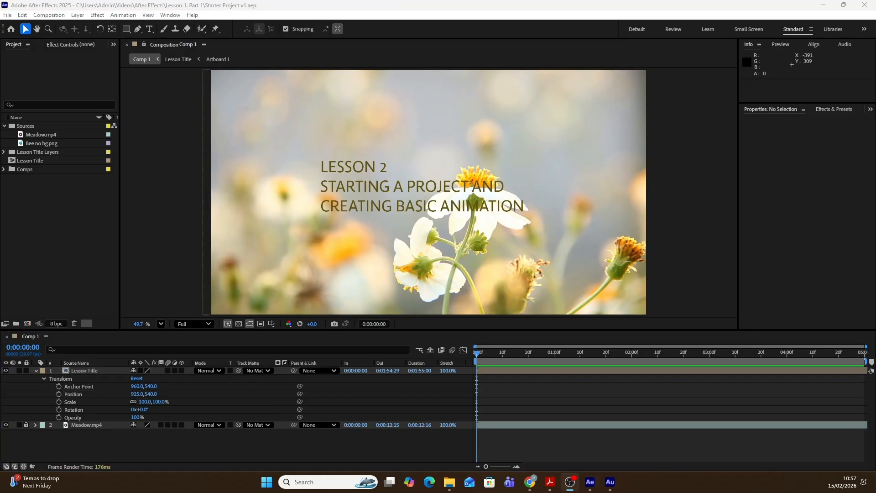
drag(151, 386, 124, 401)
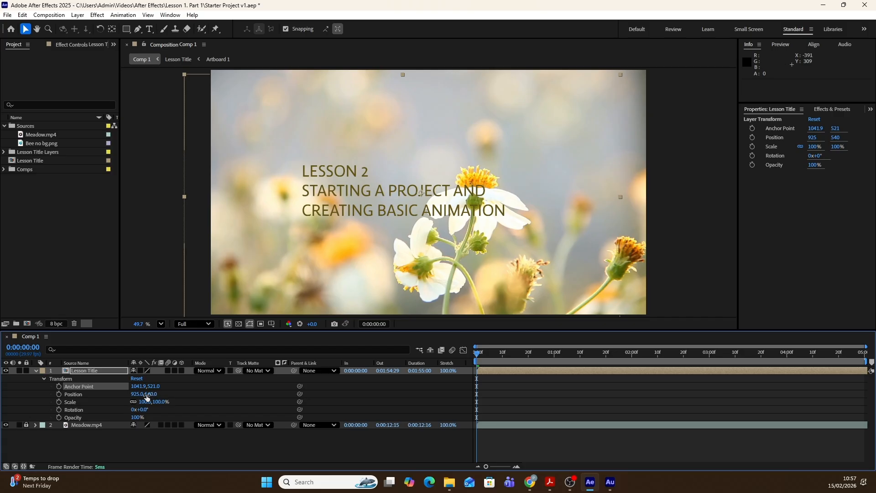
click(136, 394)
text(1500)
click(194, 393)
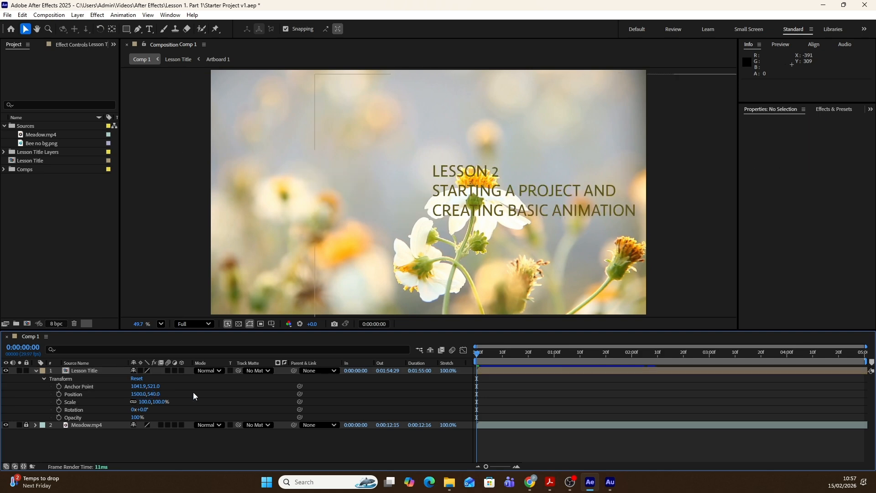
click(135, 394)
key(Tab)
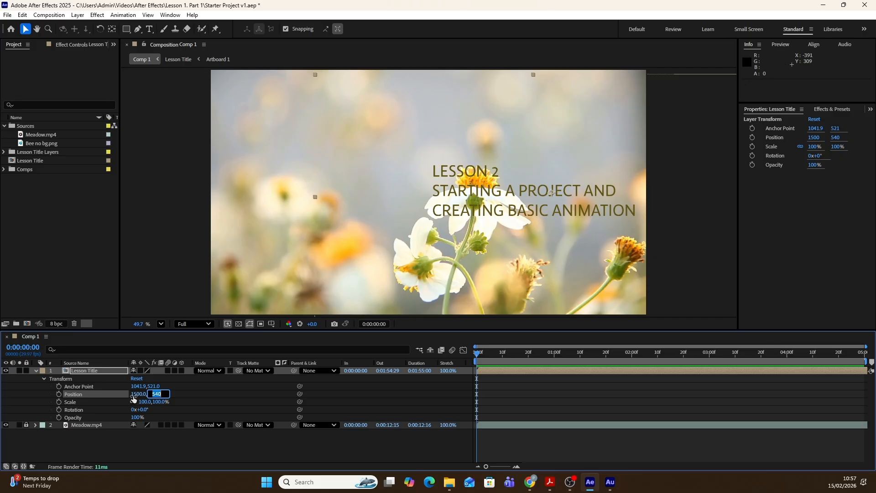
text(900)
click(223, 394)
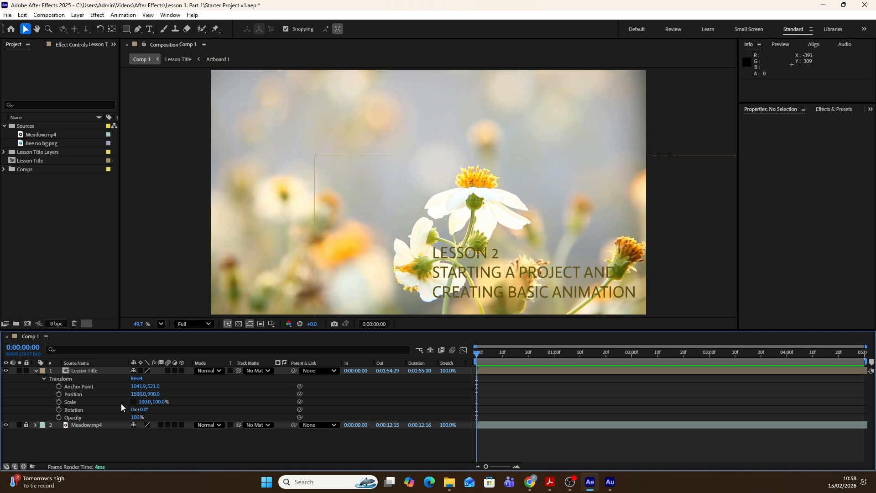
Step: Unlink the Lesson Title layer's scale proportions and scale it to about 74% wide and 125% high
click(133, 401)
drag(160, 403, 135, 401)
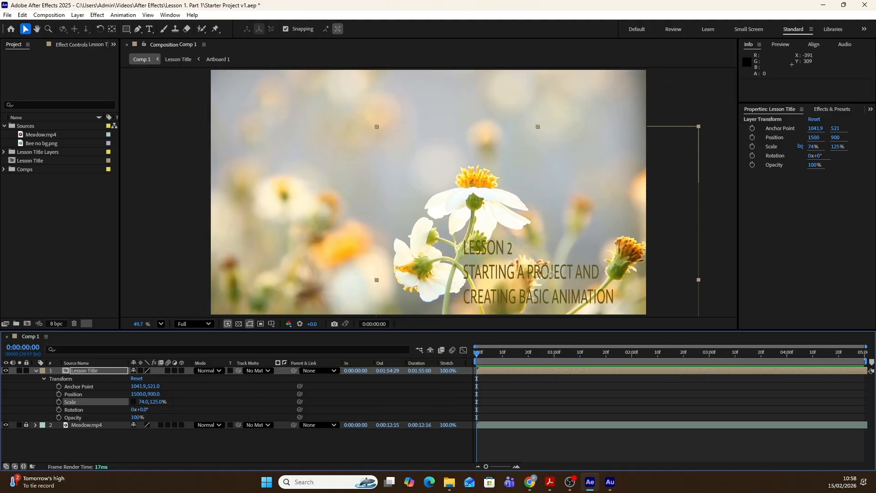
key(alt+Tab)
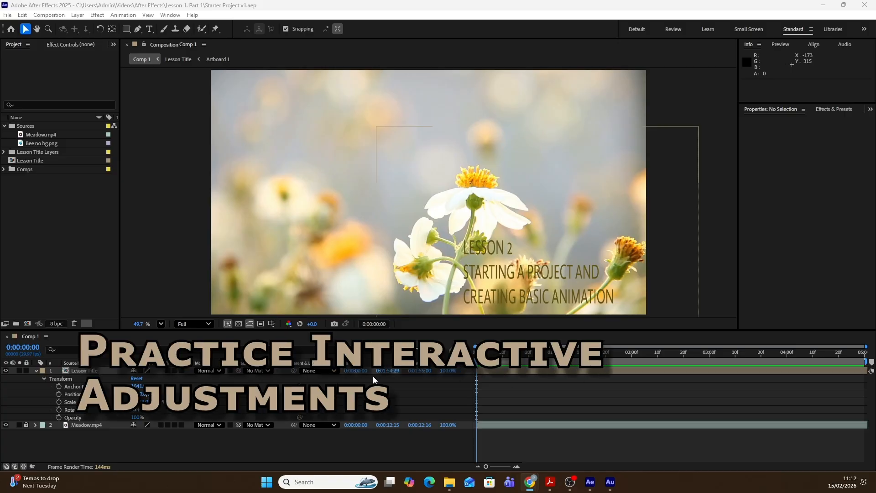
Step: Reset the Lesson Title layer's transform and move the title in the composition view to about 523.6, 749.2
click(136, 378)
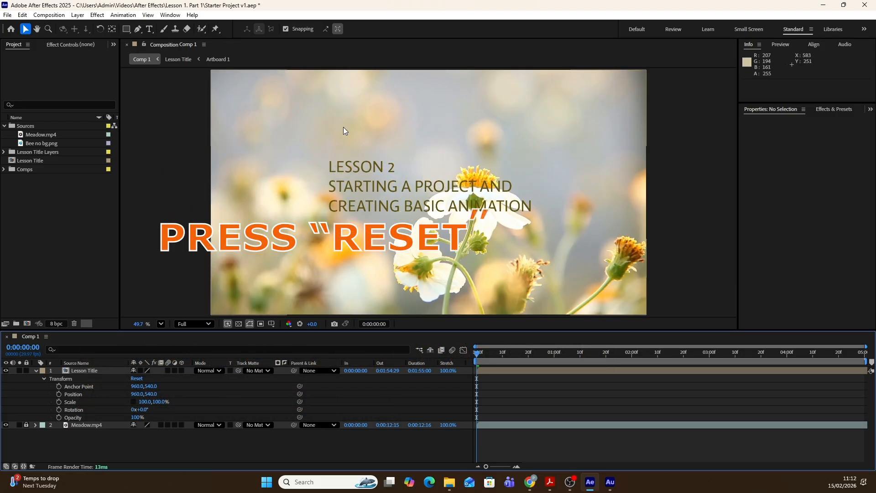
click(277, 183)
drag(278, 183, 292, 193)
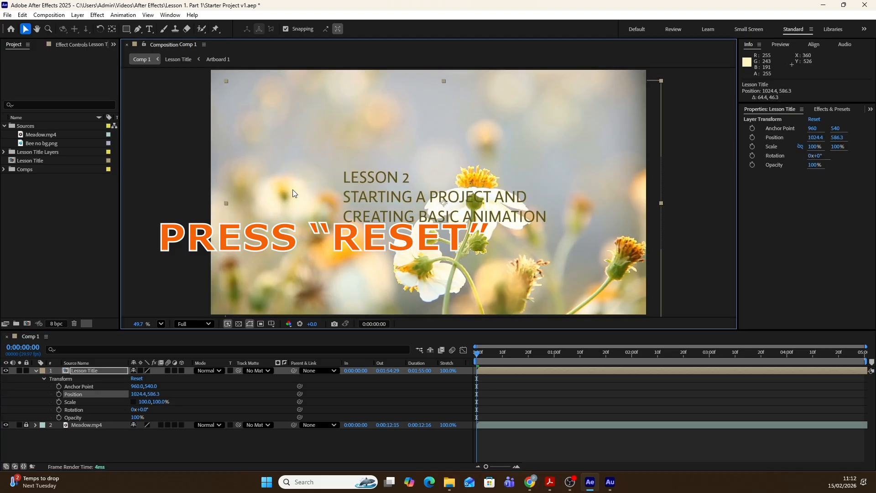
click(170, 191)
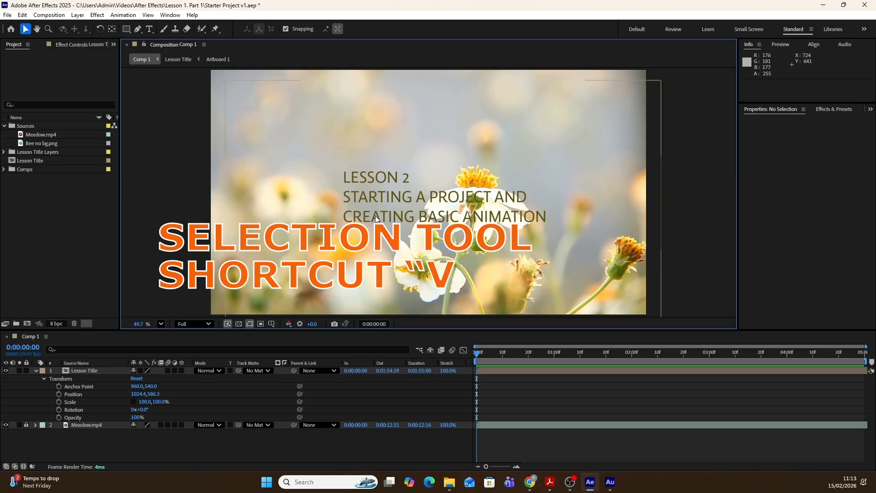
click(384, 178)
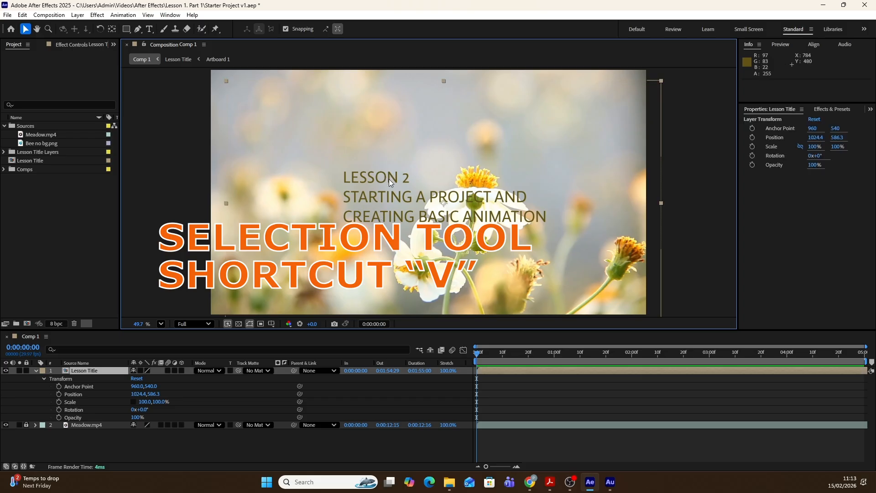
drag(389, 180, 276, 218)
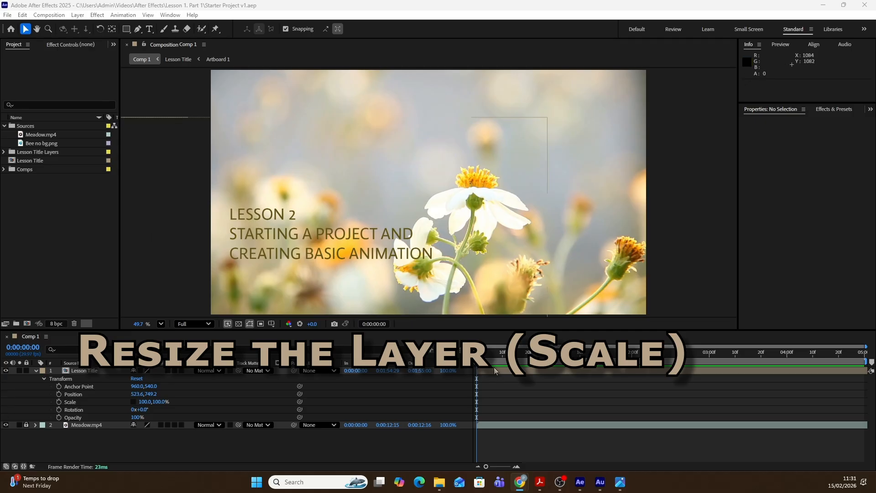
Step: Resize the Lesson Title layer in the composition view to about 92.2% by 65.7% and rotate it 30°
click(463, 214)
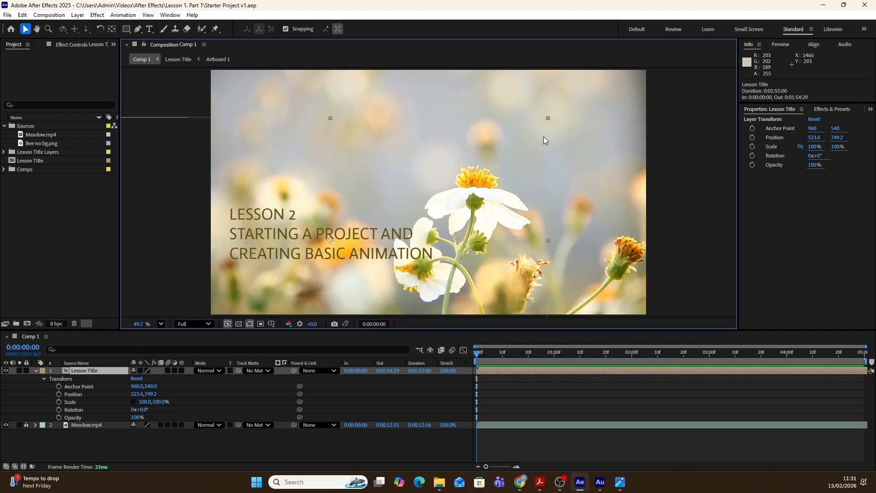
drag(547, 119, 515, 157)
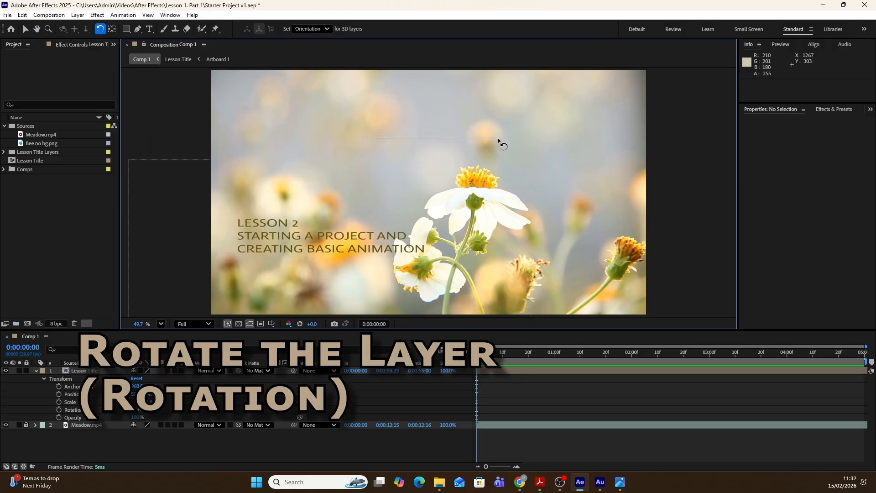
drag(512, 196, 409, 255)
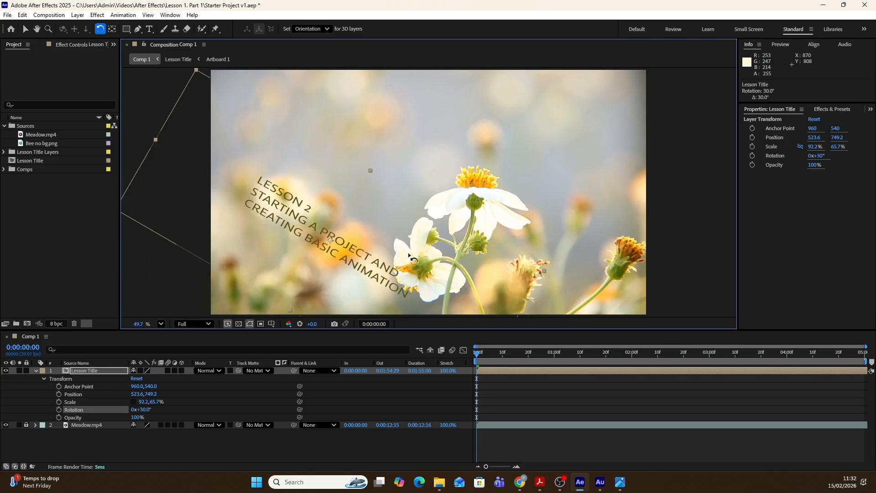
key(v)
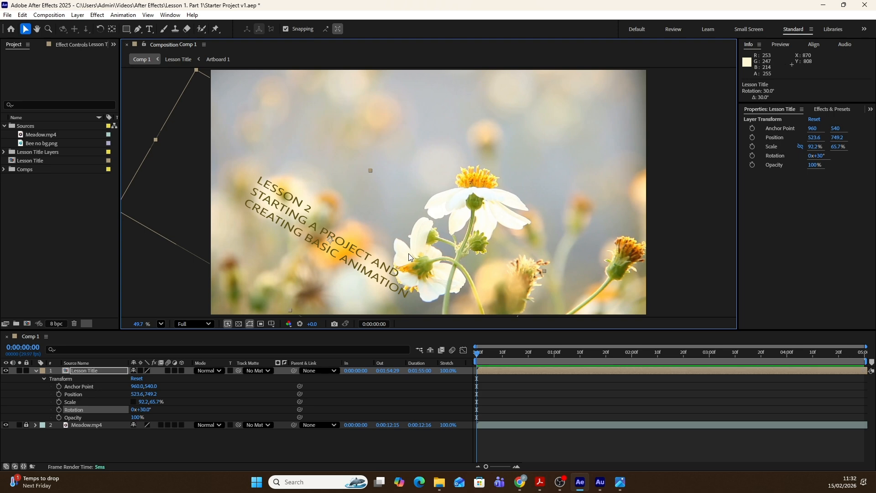
Step: Reset the Lesson Title layer's transform and return the playhead to the start of the timeline
click(137, 379)
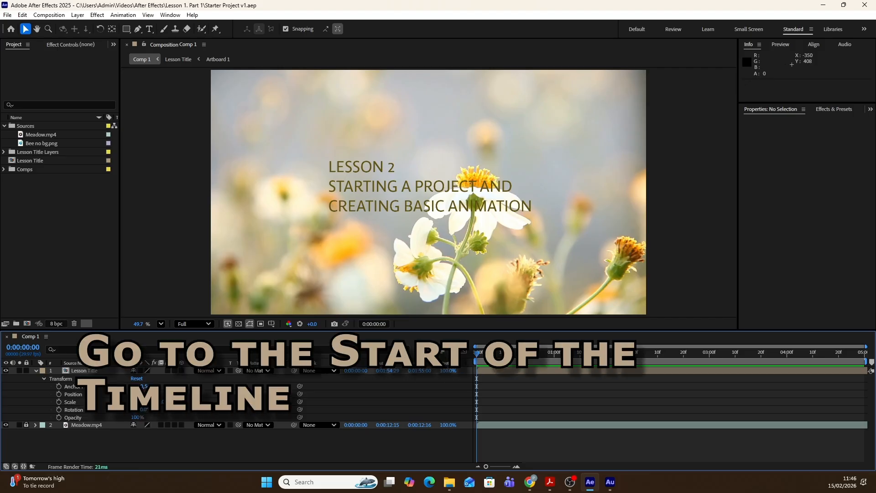
key(space)
drag(510, 353, 476, 352)
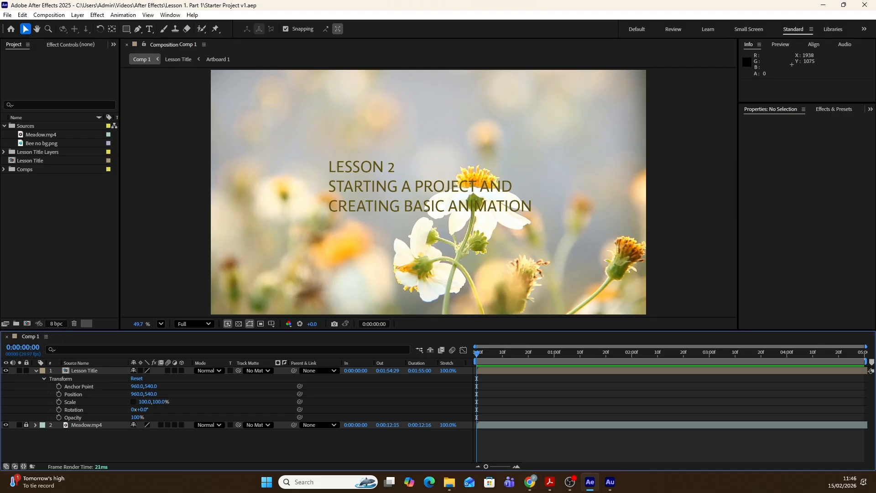
click(565, 353)
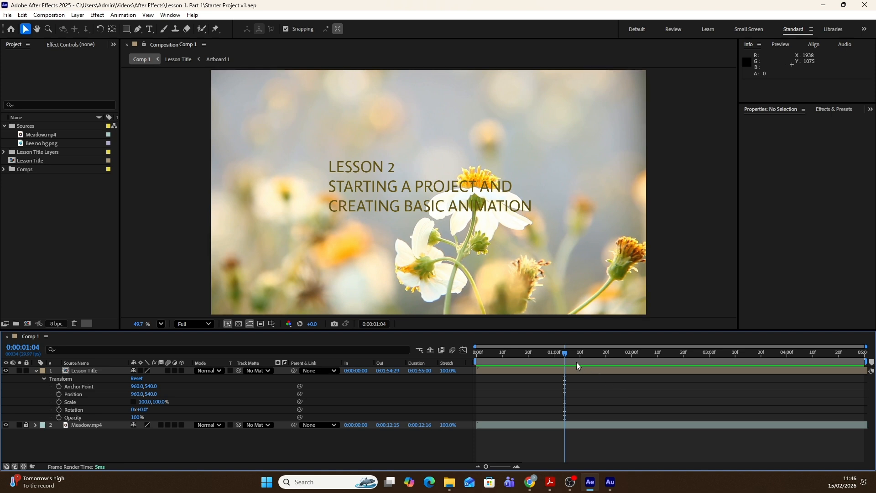
mouse_move(565, 354)
mouse_down()
mouse_move(475, 354)
mouse_move(576, 352)
mouse_move(569, 368)
mouse_up()
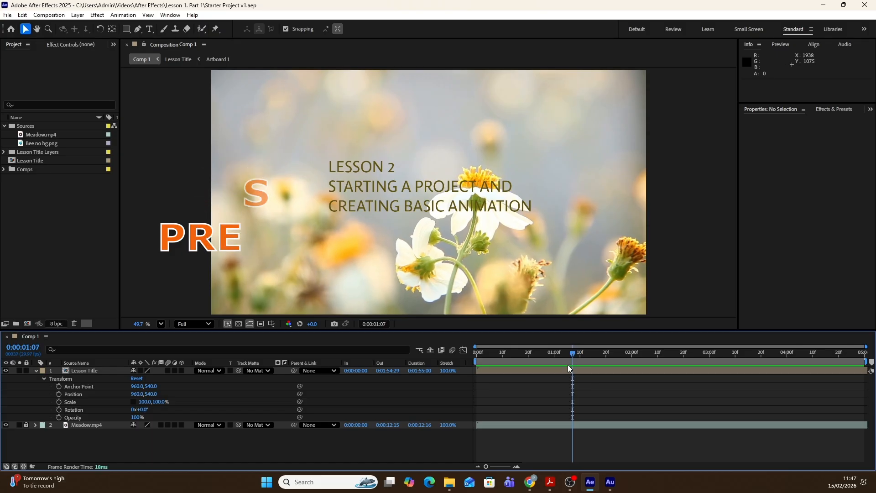
key(Home)
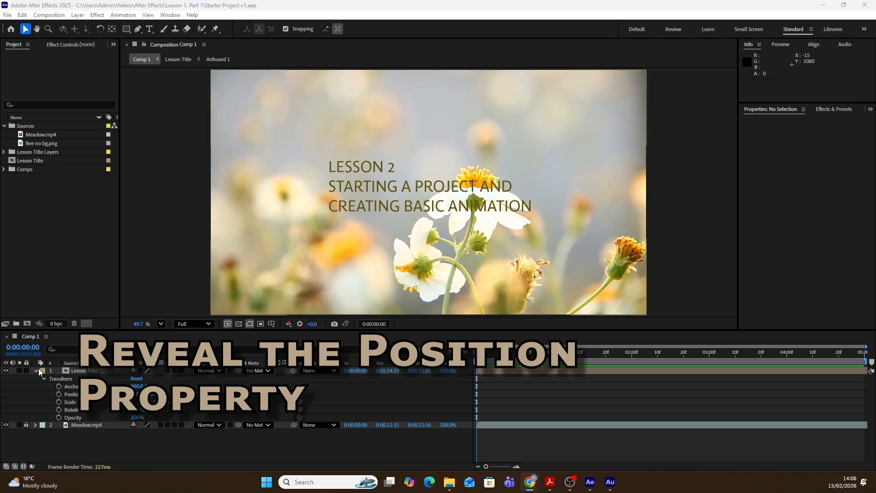
Step: Reveal only the Lesson Title layer's Position, move the title straight down to 960, 1620 and keyframe that position at 0:00:00:00
click(497, 370)
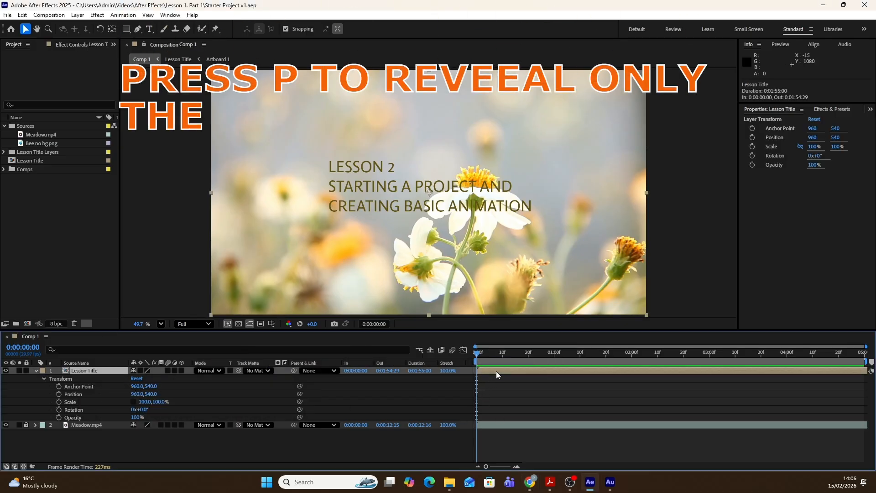
key(p)
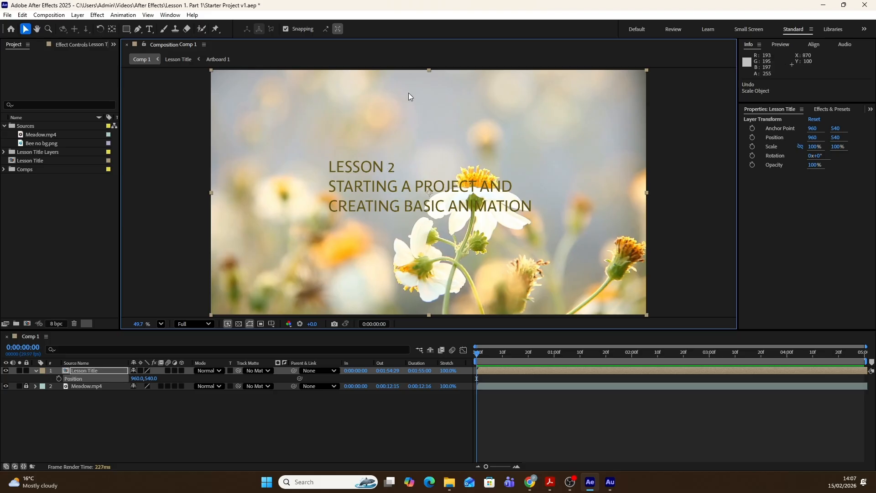
drag(428, 70, 430, 106)
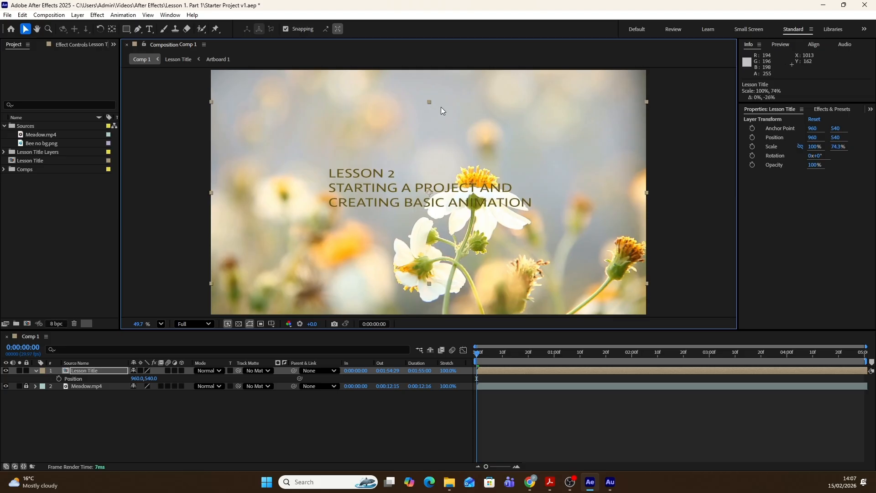
key(ctrl+z)
drag(423, 88, 420, 329)
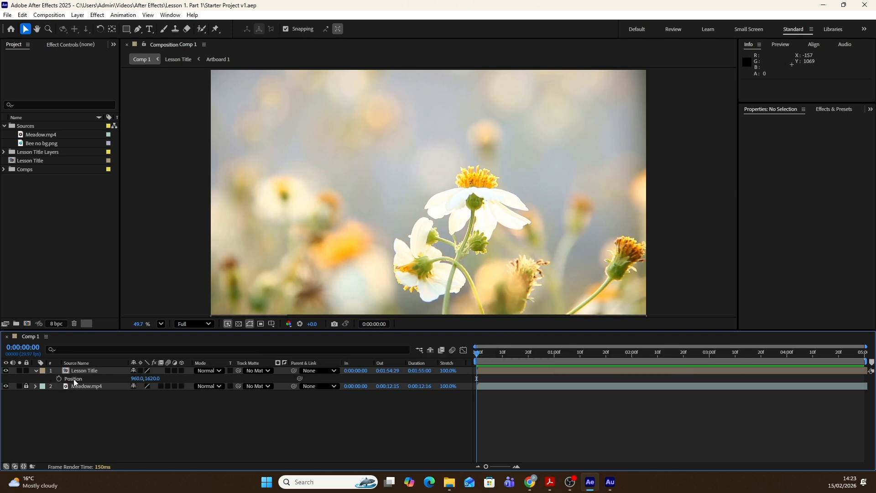
click(58, 378)
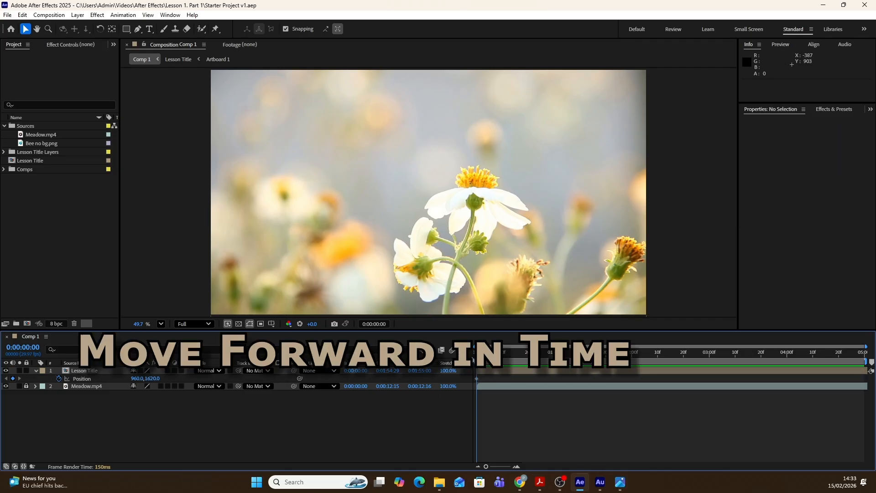
Step: Add a second Position keyframe at 0:00:01:10 by nudging the Lesson Title layer up to 960, 540
key(space)
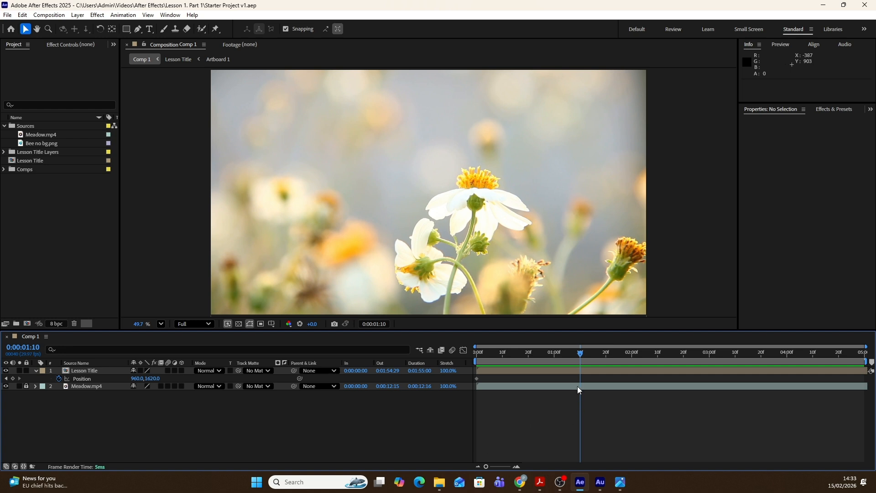
click(560, 370)
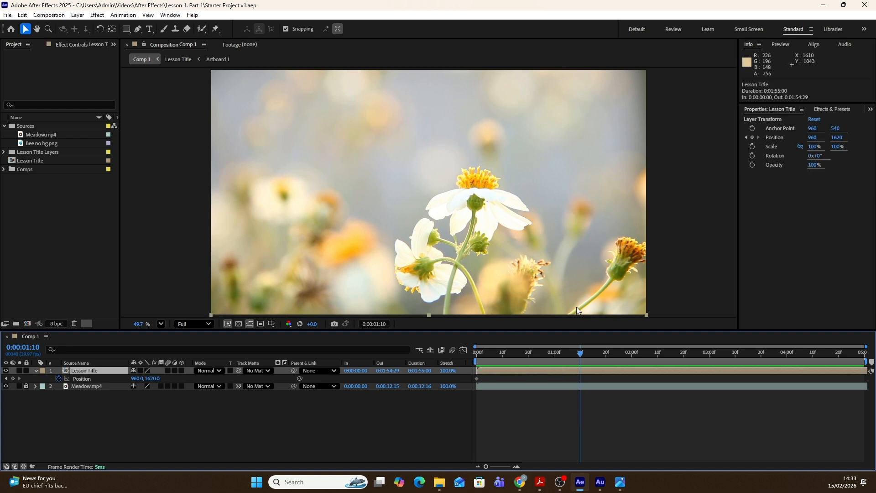
key(shift+Up)
key(shift+Up)
key(shift+Up)
key(shift+Up)
key(shift+Up)
key(shift+Up)
key(shift+Up)
key(shift+Up)
key(shift+Up)
key(shift+Up)
key(shift+Up)
key(shift+Up)
key(shift+Up)
key(shift+Up)
key(shift+Up)
key(shift+Up)
key(shift+Up)
key(shift+Up)
key(shift+Up)
key(shift+Up)
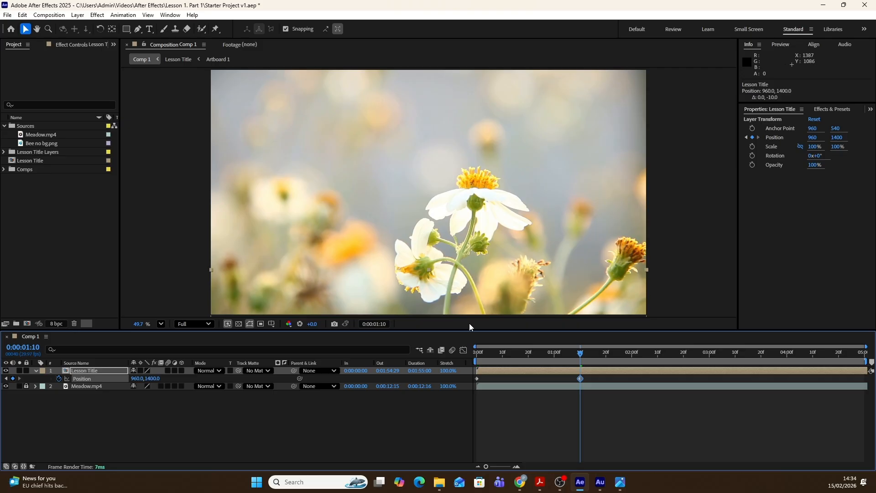
key(shift+Up)
key(shift+Up)
key(shift+Up)
key(shift+Up)
key(shift+Up)
key(shift+Up)
key(shift+Up)
key(shift+Up)
key(shift+Up)
key(shift+Up)
key(shift+Up)
key(shift+Up)
key(shift+Up)
key(shift+Up)
key(shift+Up)
key(shift+Up)
key(shift+Up)
key(shift+Up)
key(shift+Up)
key(shift+Up)
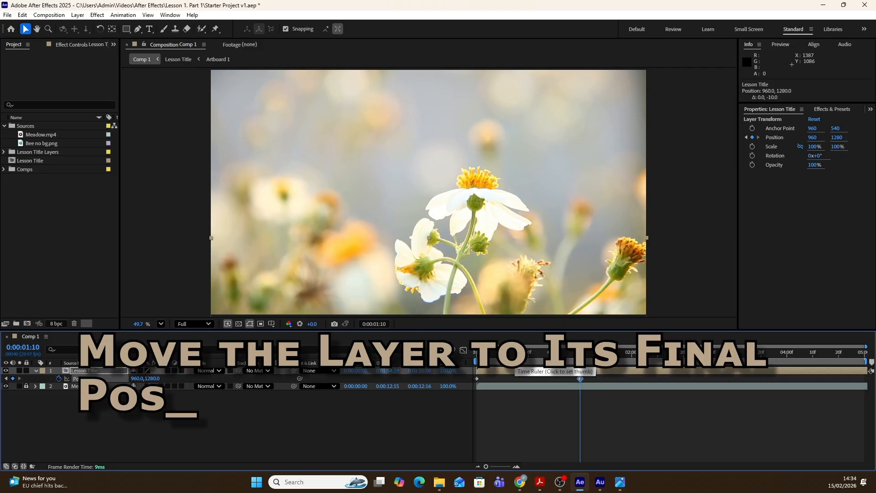
key(shift+Up)
key(shift+Up)
key(shift+Up)
key(shift+Up)
key(shift+Up)
key(shift+Up)
key(shift+Up)
key(shift+Up)
key(shift+Up)
key(shift+Up)
key(shift+Up)
key(shift+Up)
key(shift+Up)
key(shift+Up)
key(shift+Up)
key(shift+Up)
key(shift+Up)
key(shift+Up)
key(shift+Up)
key(shift+Up)
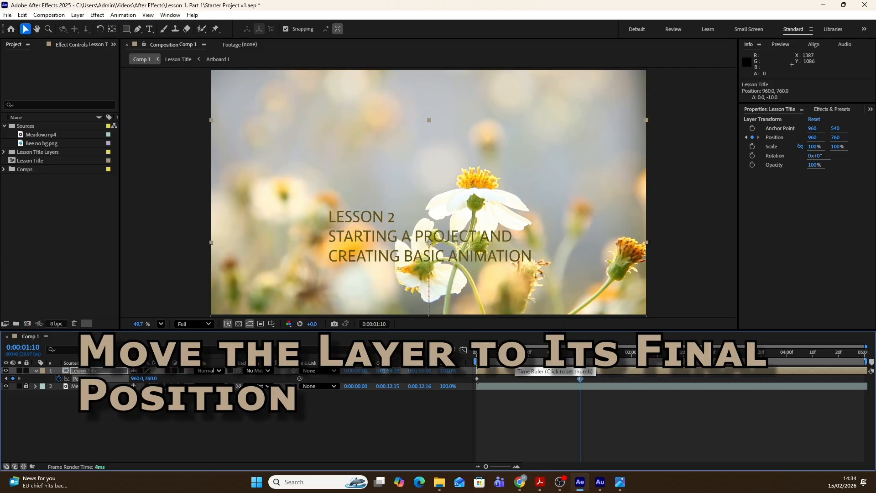
key(shift+Up)
key(shift+Up)
key(shift+Up)
key(shift+Up)
key(shift+Up)
key(shift+Up)
key(shift+Up)
key(shift+Up)
key(shift+Up)
key(shift+Up)
key(shift+Up)
key(shift+Up)
key(shift+Up)
key(shift+Up)
key(shift+Up)
key(shift+Up)
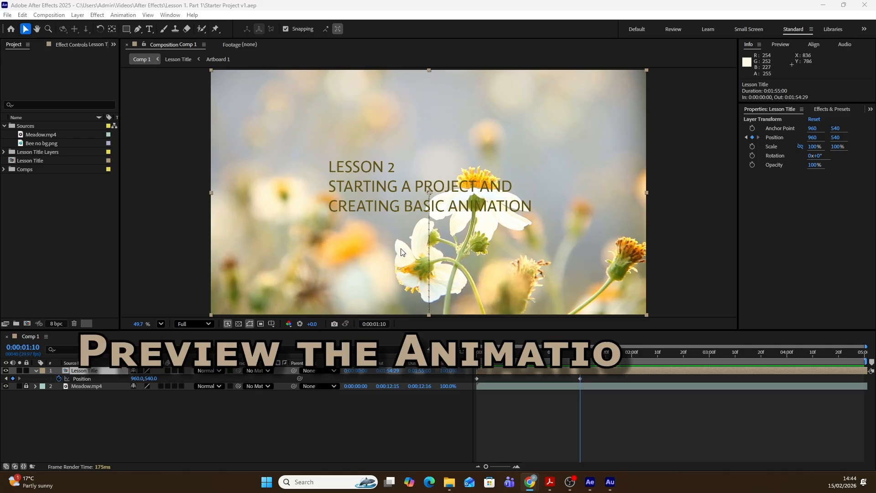
Step: Preview the title's upward slide from the start of the timeline
click(511, 423)
click(516, 371)
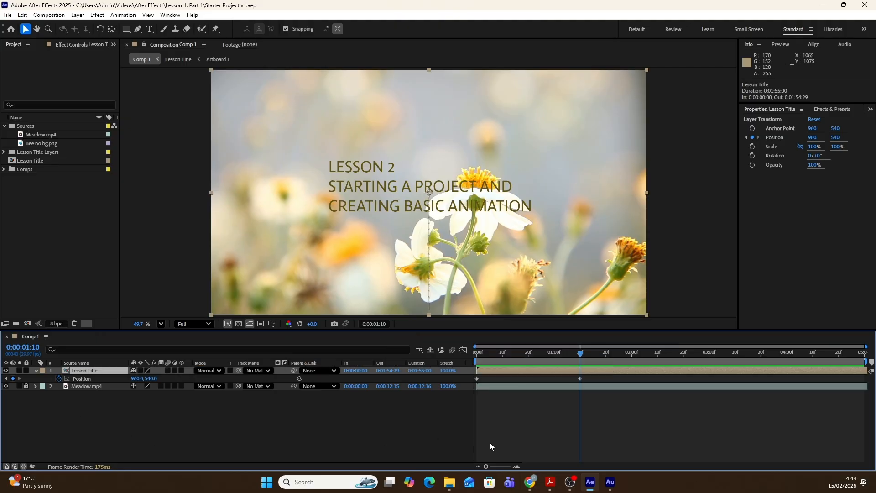
mouse_move(579, 353)
mouse_down()
mouse_move(499, 354)
mouse_move(585, 357)
mouse_up()
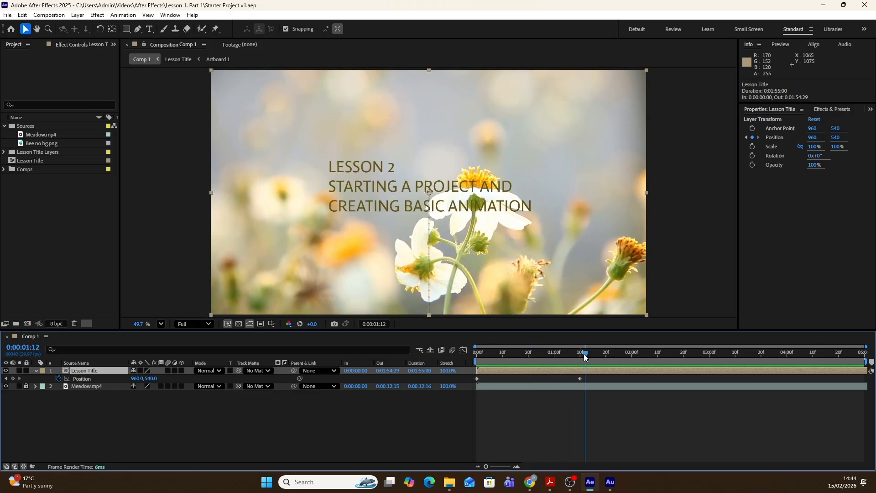
drag(570, 356, 438, 359)
key(p)
key(space)
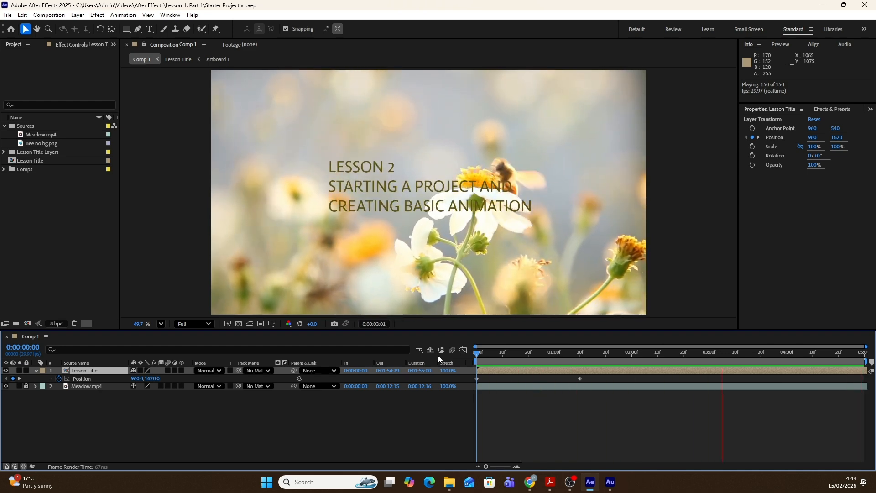
key(space)
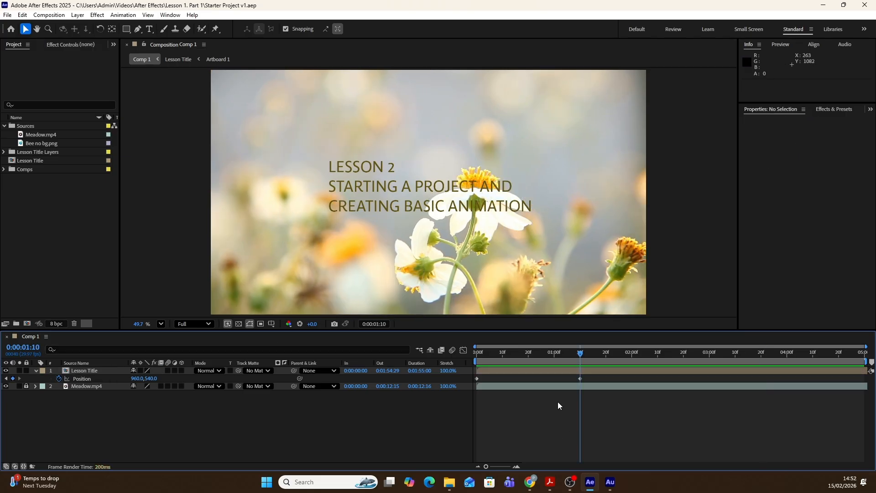
Step: Move the title's second Position keyframe earlier to 0:00:00:24 and preview the animation from the start
click(569, 370)
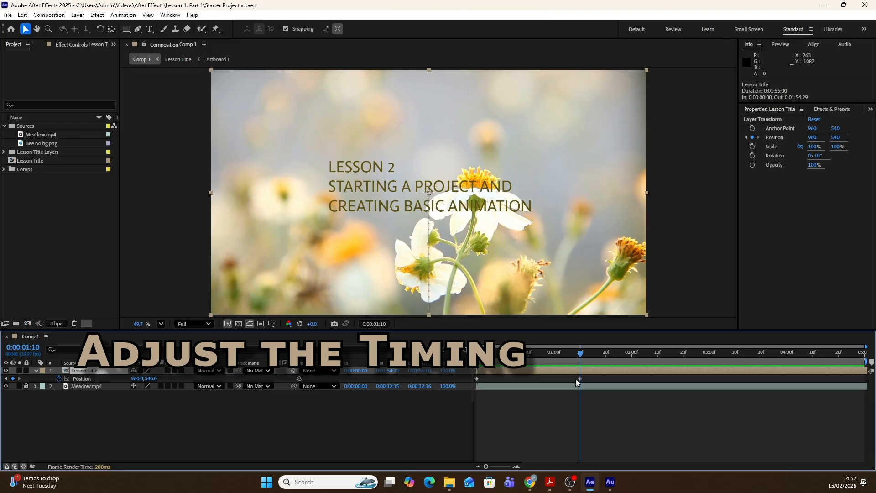
click(575, 379)
click(580, 378)
drag(580, 379, 539, 379)
key(Home)
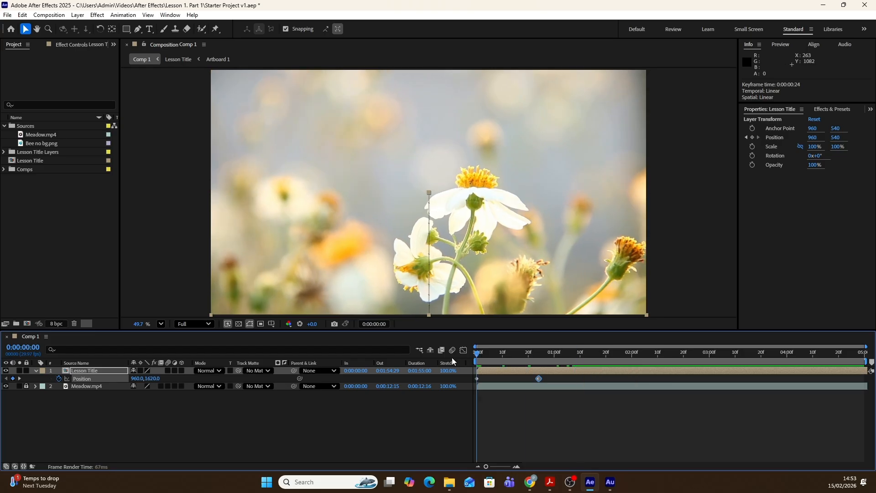
key(space)
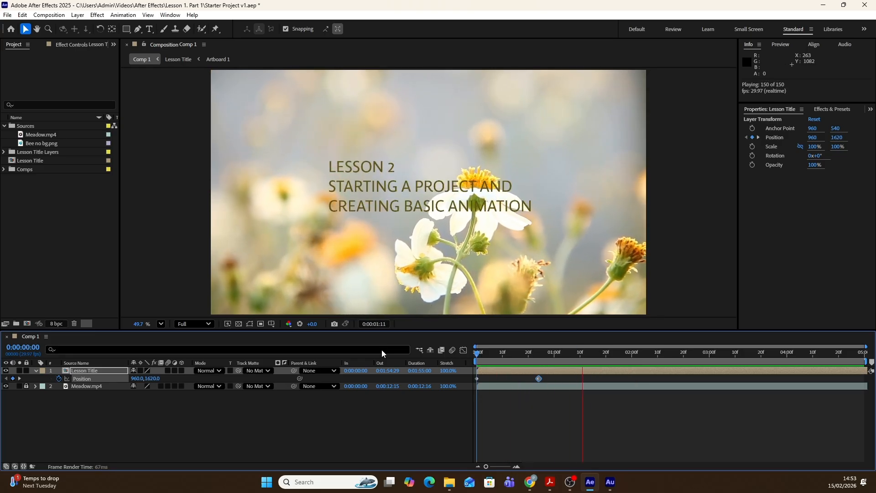
key(space)
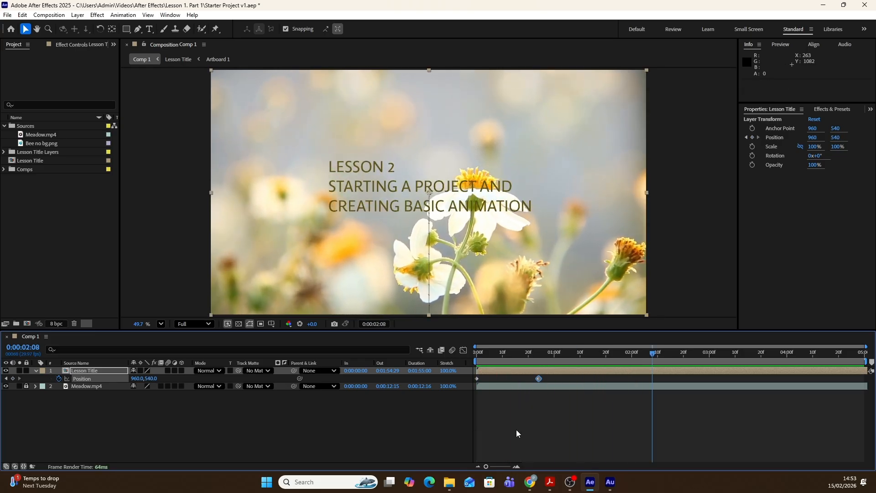
Step: Move the title's second Position keyframe to 0:00:01:29 and preview the slower animation
drag(538, 379, 629, 379)
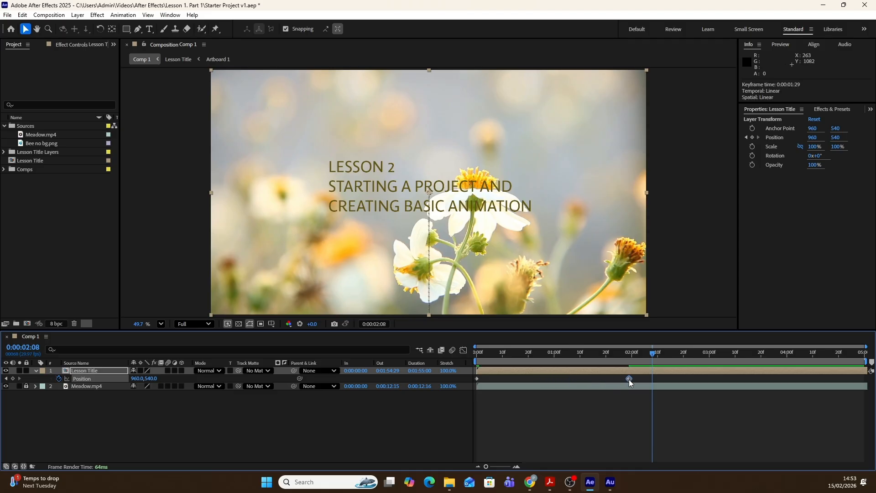
key(space)
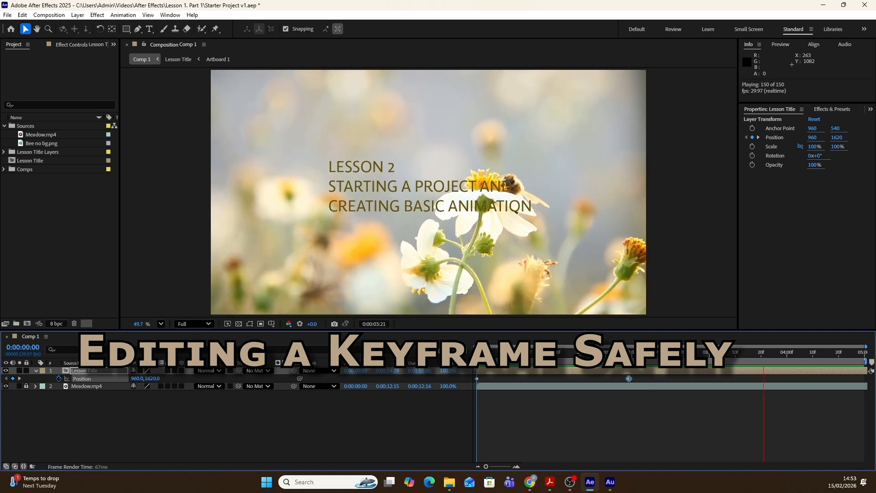
key(space)
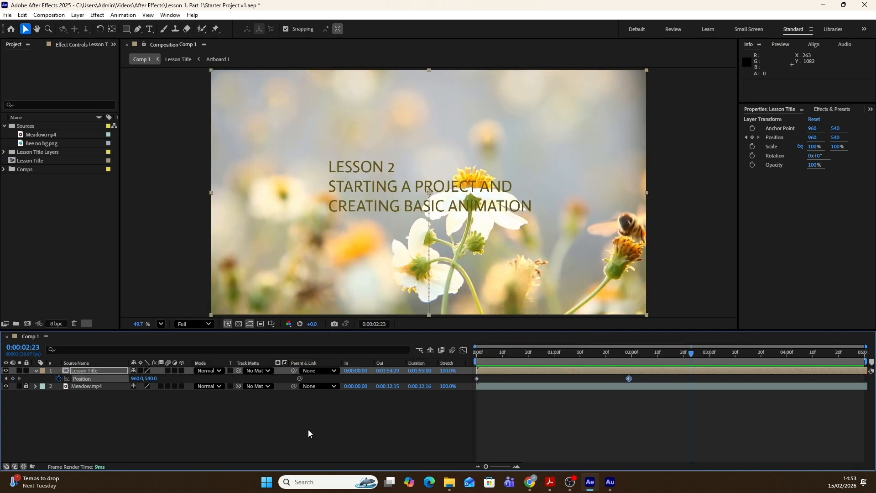
Step: Step the playhead back through the title's Position keyframes to the first one and forward to the second
click(25, 386)
click(6, 379)
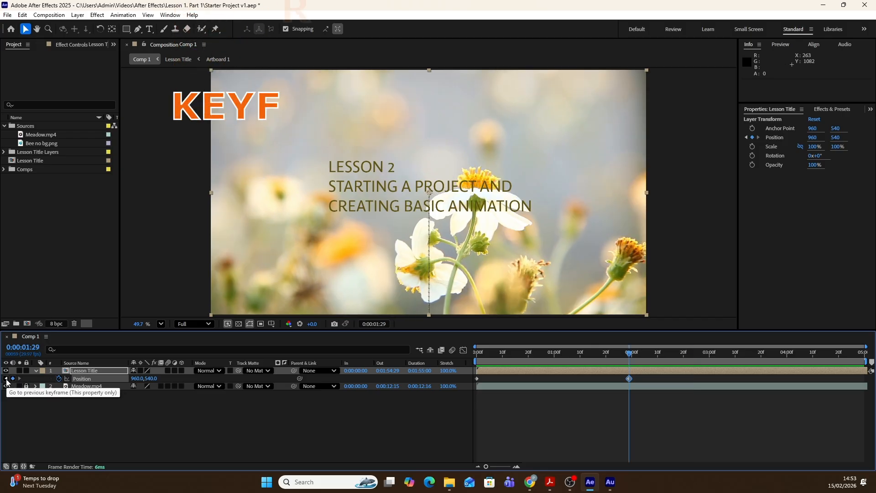
click(6, 379)
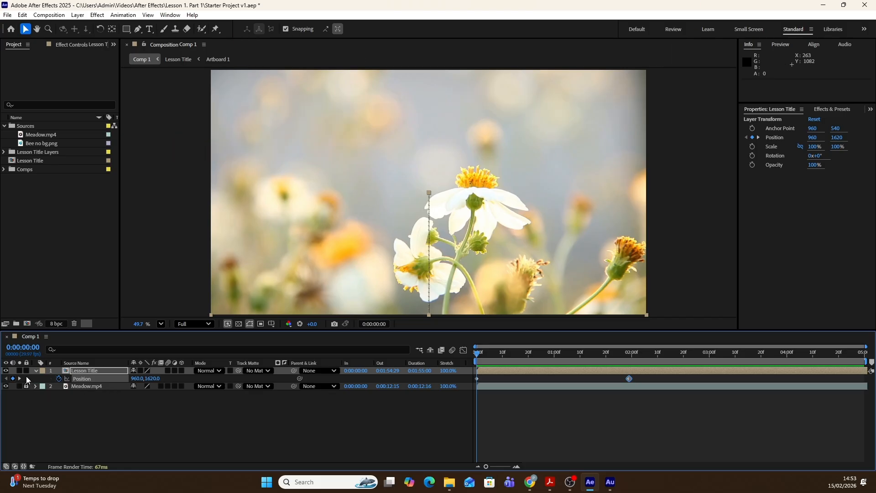
click(19, 378)
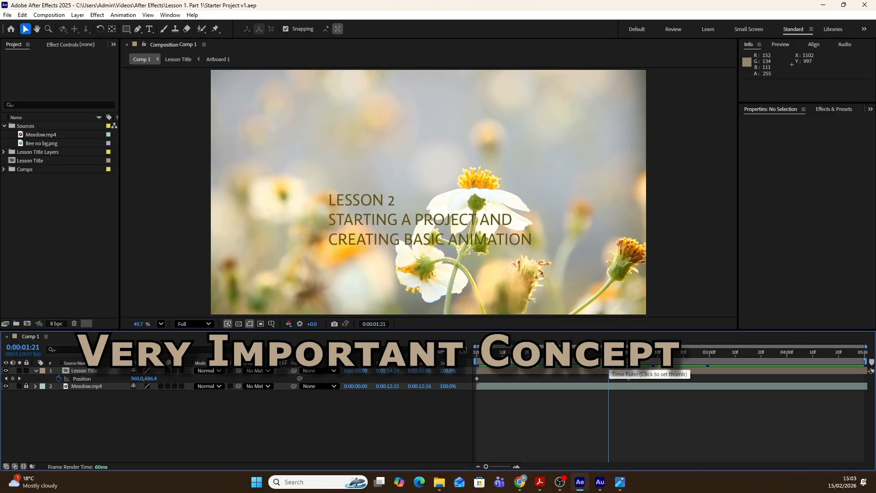
Step: Try an intermediate title position of 736.8, 475.3 at 0:00:01:21 and delete the extra Position keyframe
drag(450, 229, 409, 211)
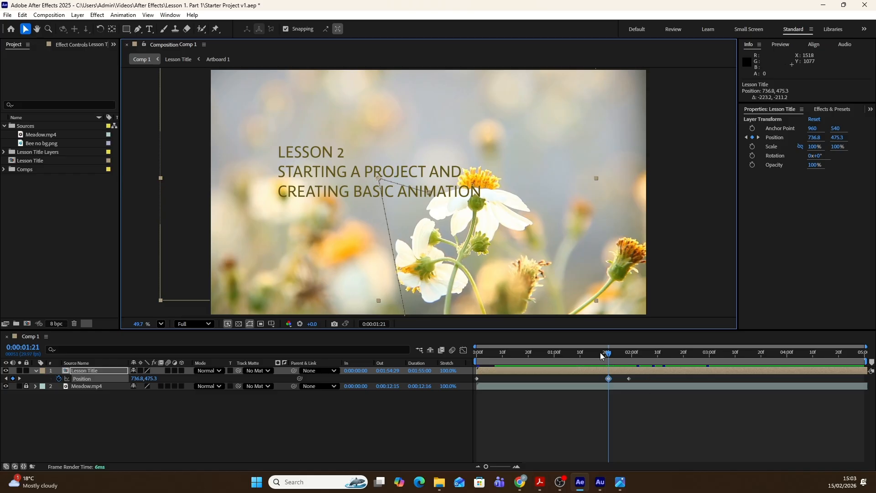
click(608, 427)
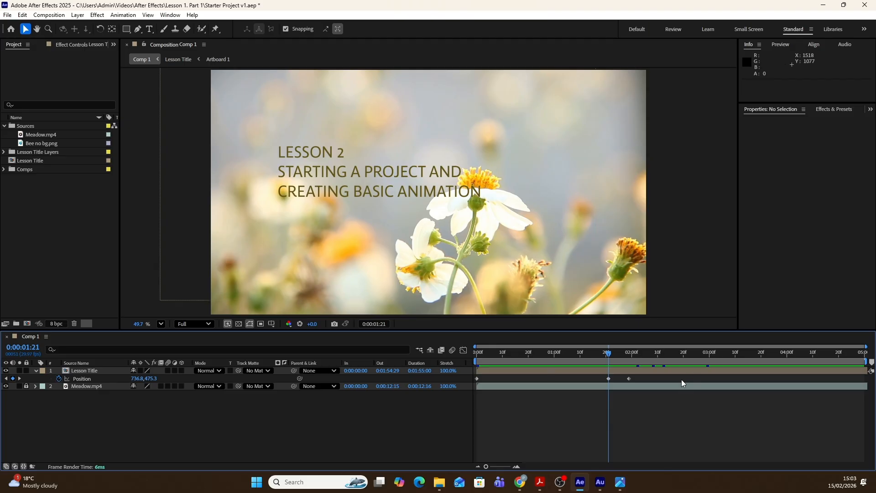
drag(597, 371, 610, 372)
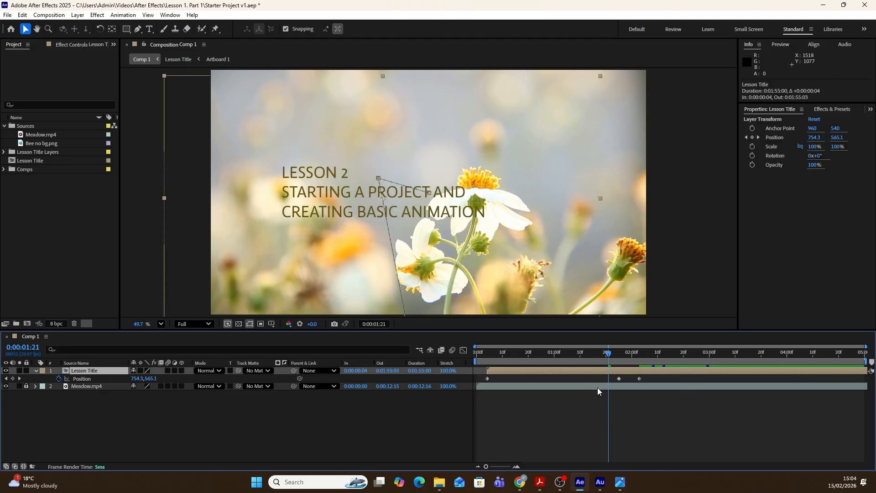
key(ctrl+z)
click(592, 412)
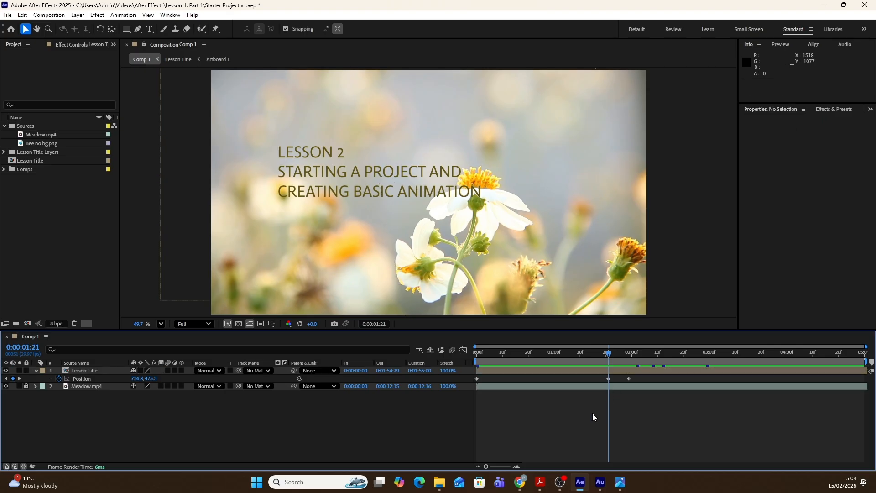
click(608, 378)
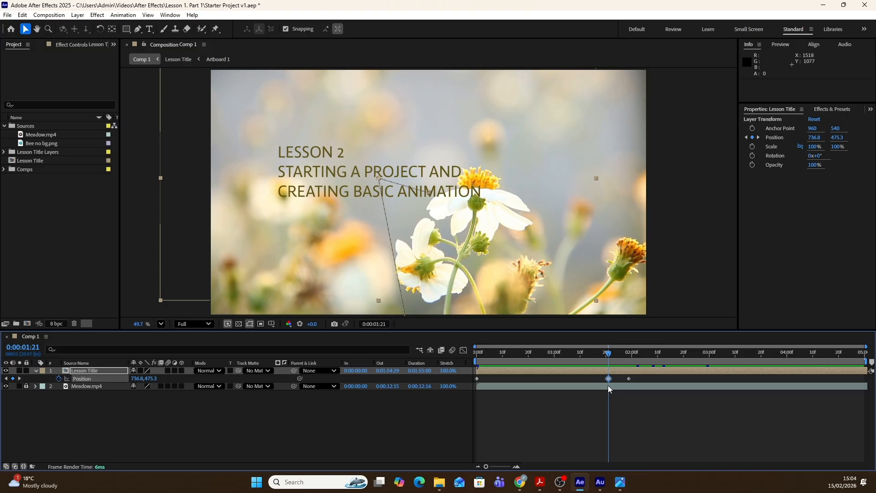
key(Delete)
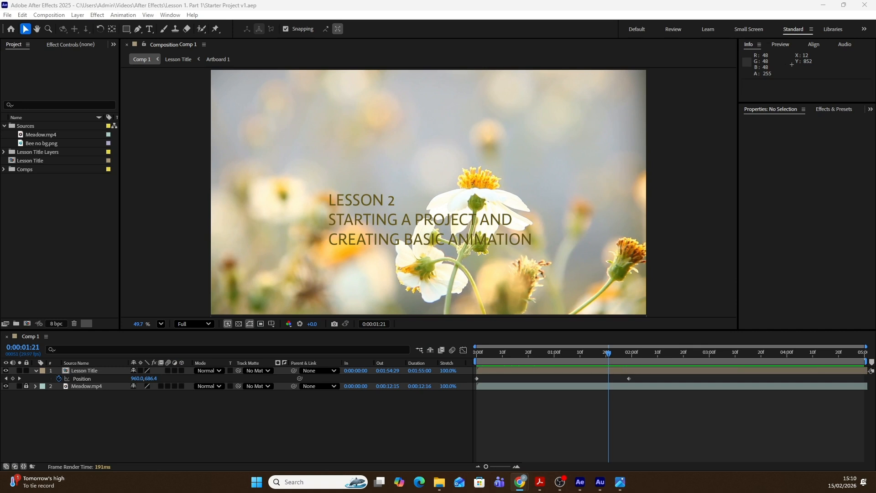
Step: Save two incremental versions of the project, Starter Project v2.aep and Starter Project v3.aep
click(7, 17)
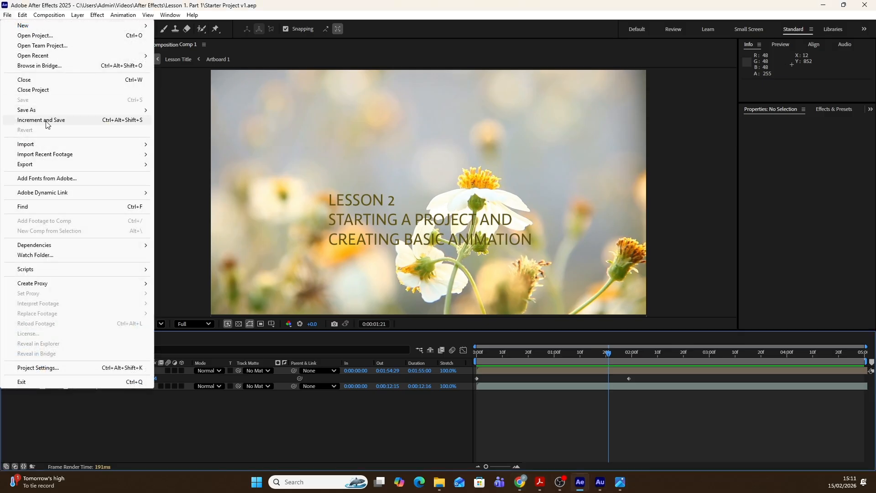
click(47, 125)
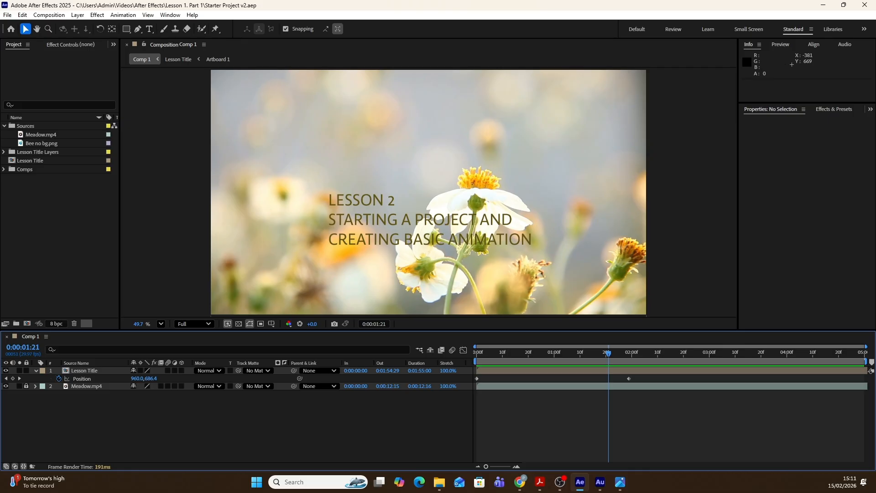
click(10, 15)
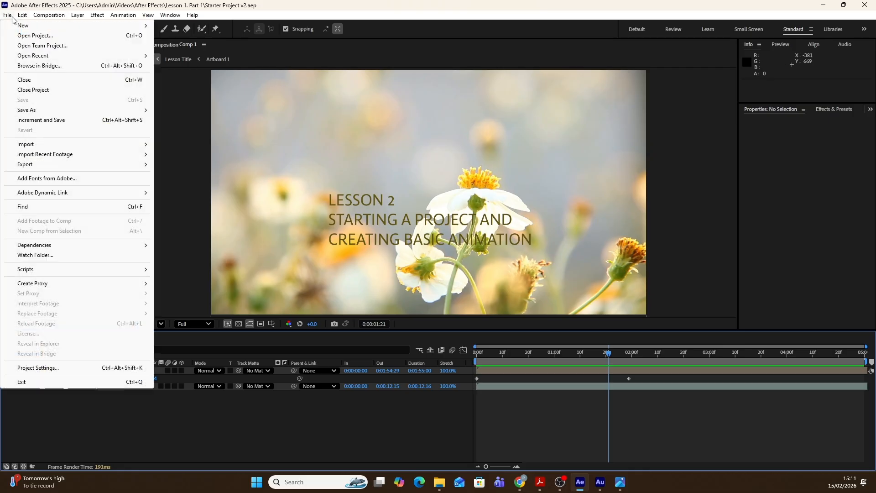
click(45, 120)
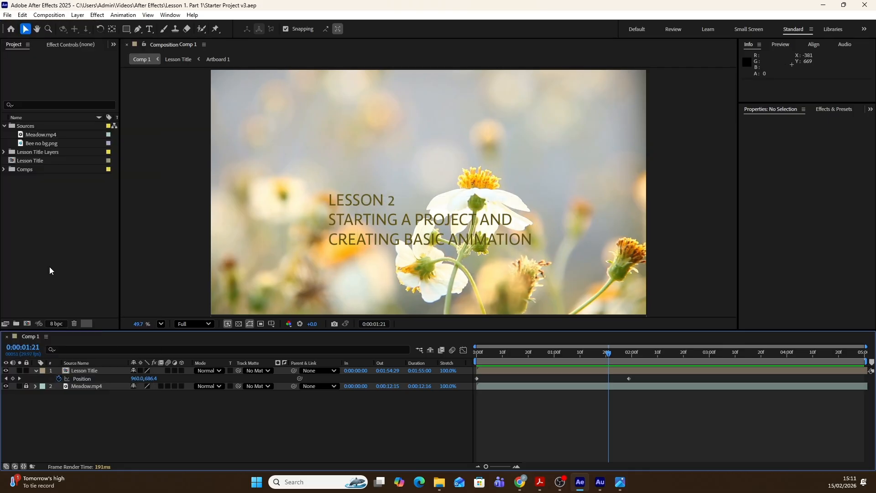